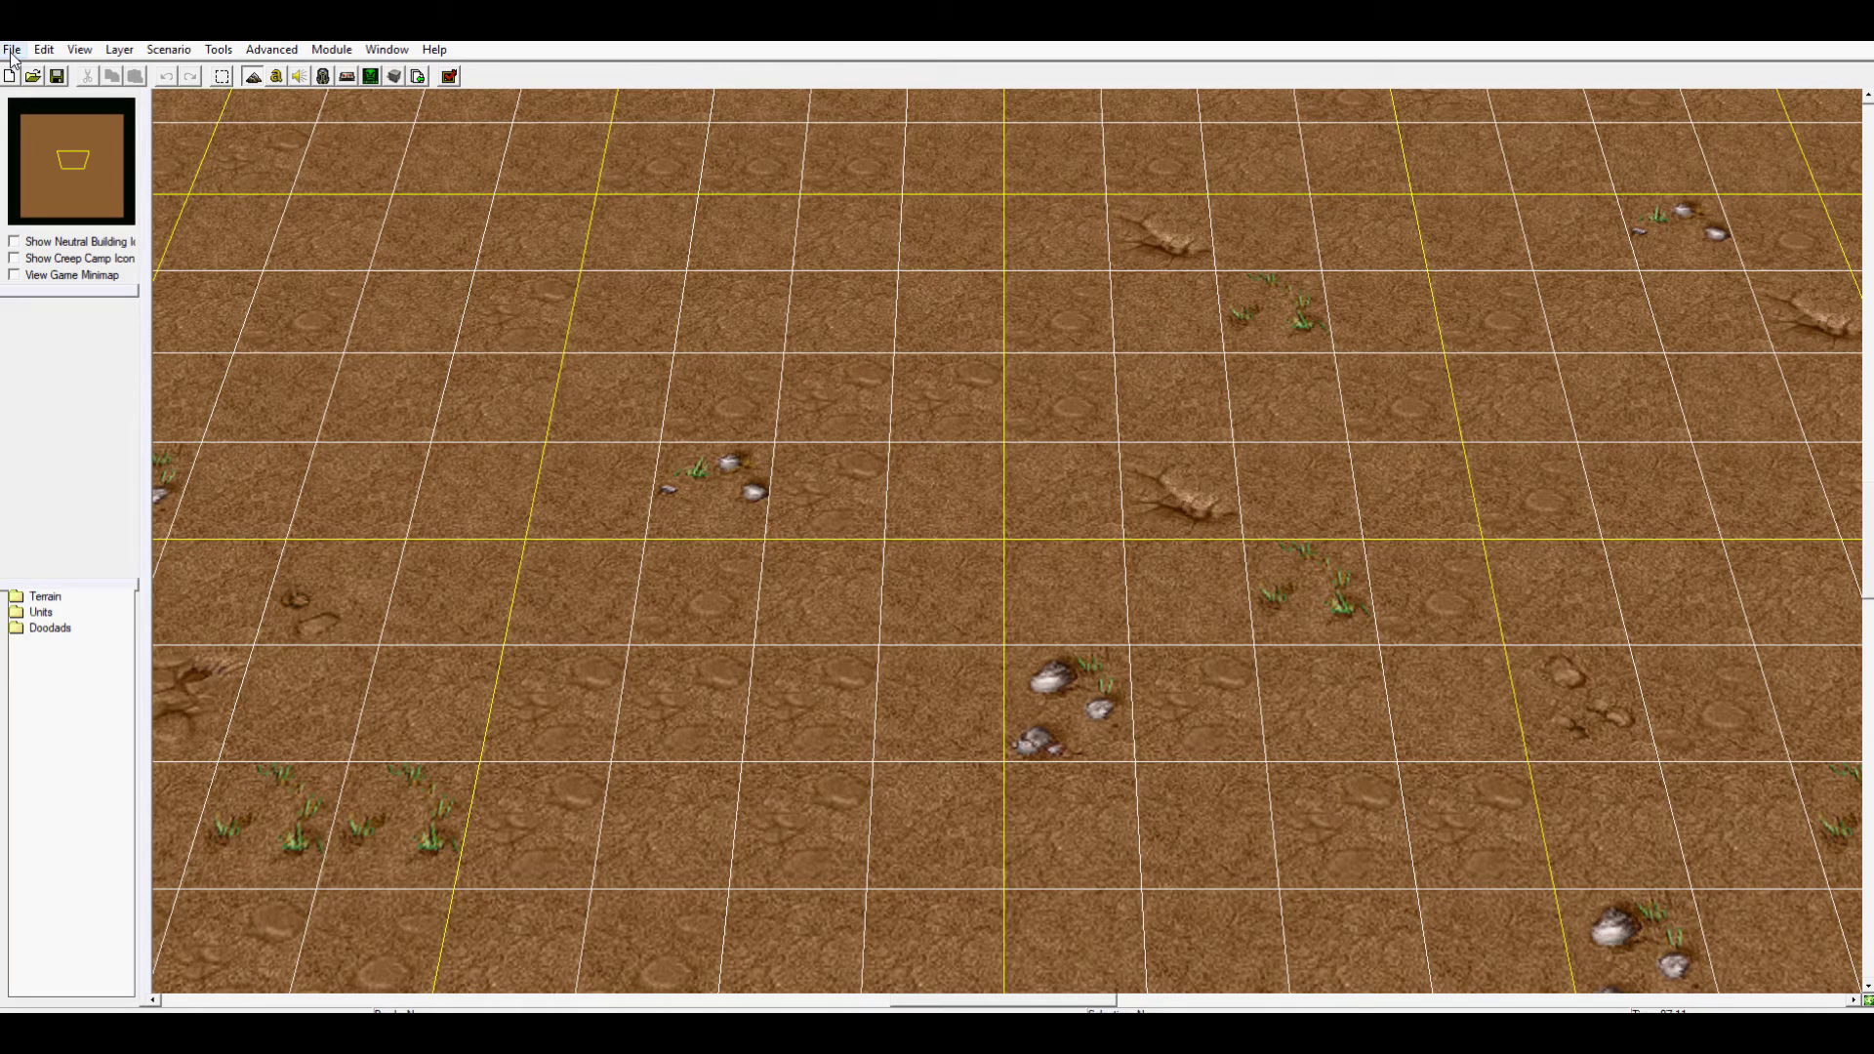
# Start a new map on the Northrend tileset with Snow as the initial ground tile
pyautogui.click(11, 50)
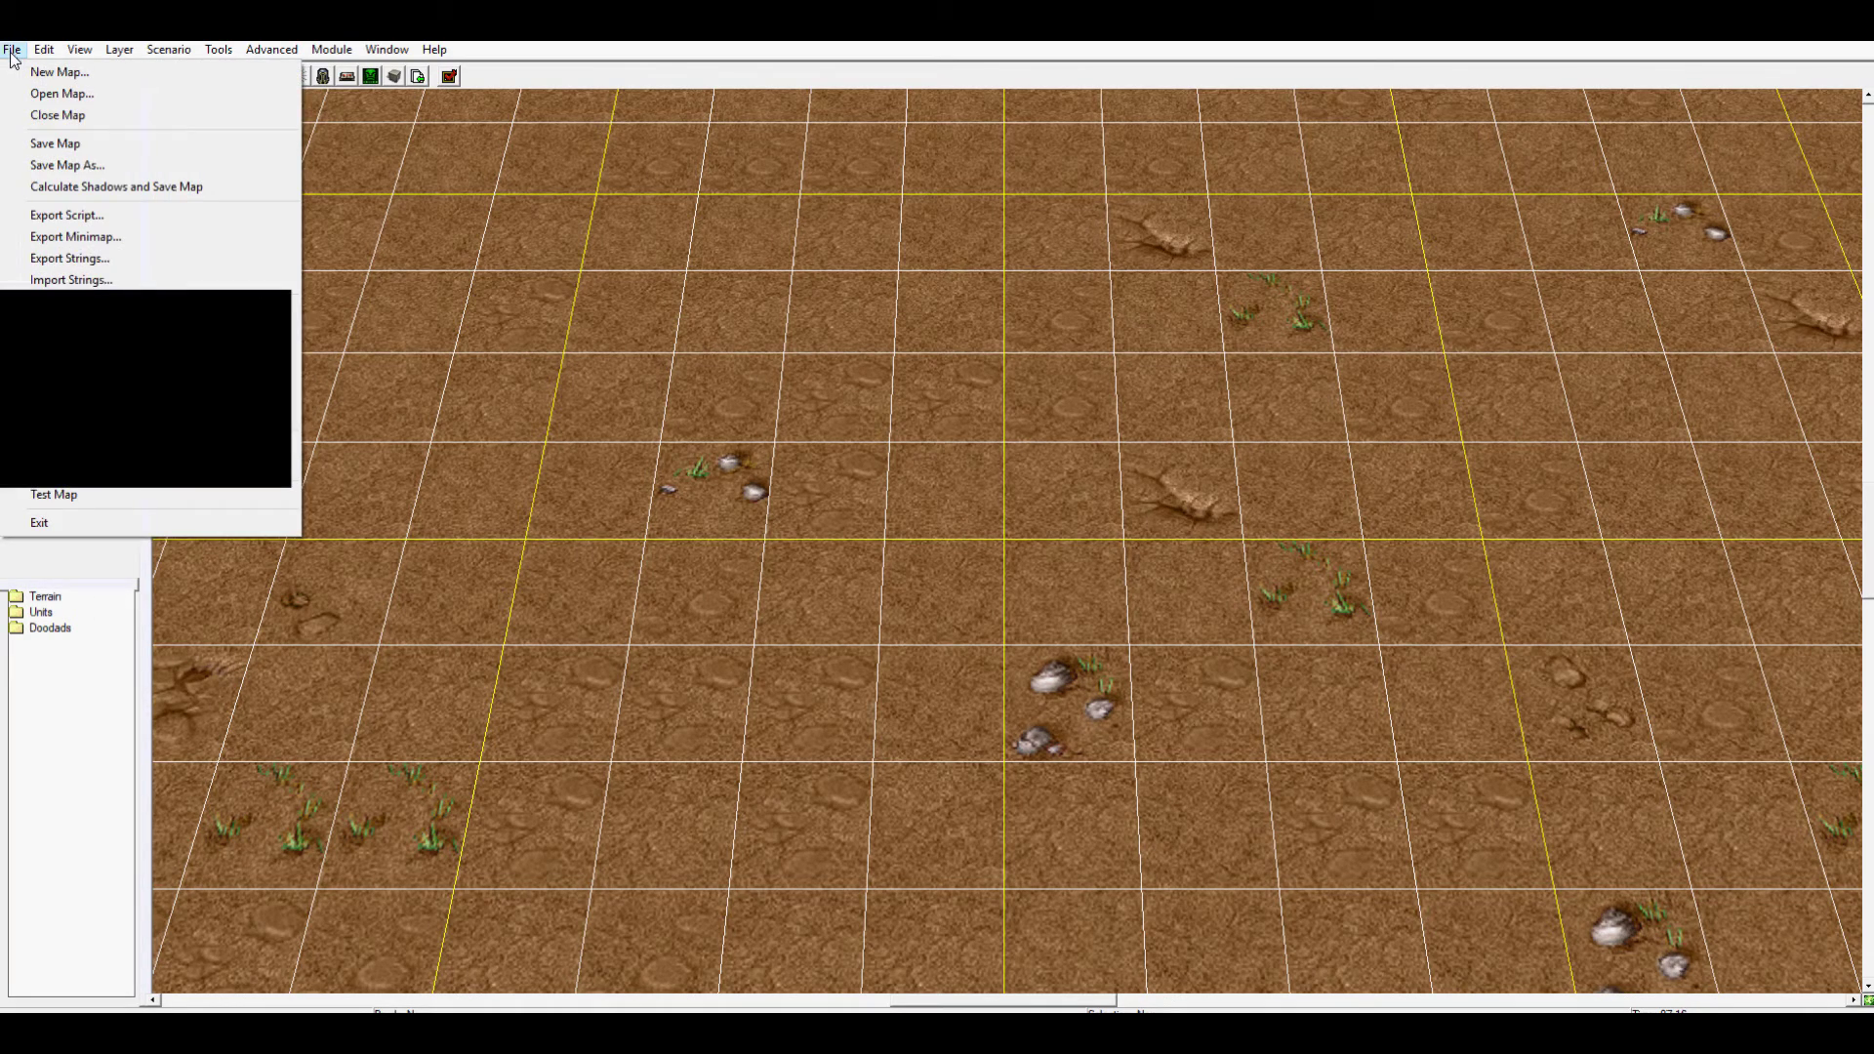
pyautogui.click(58, 72)
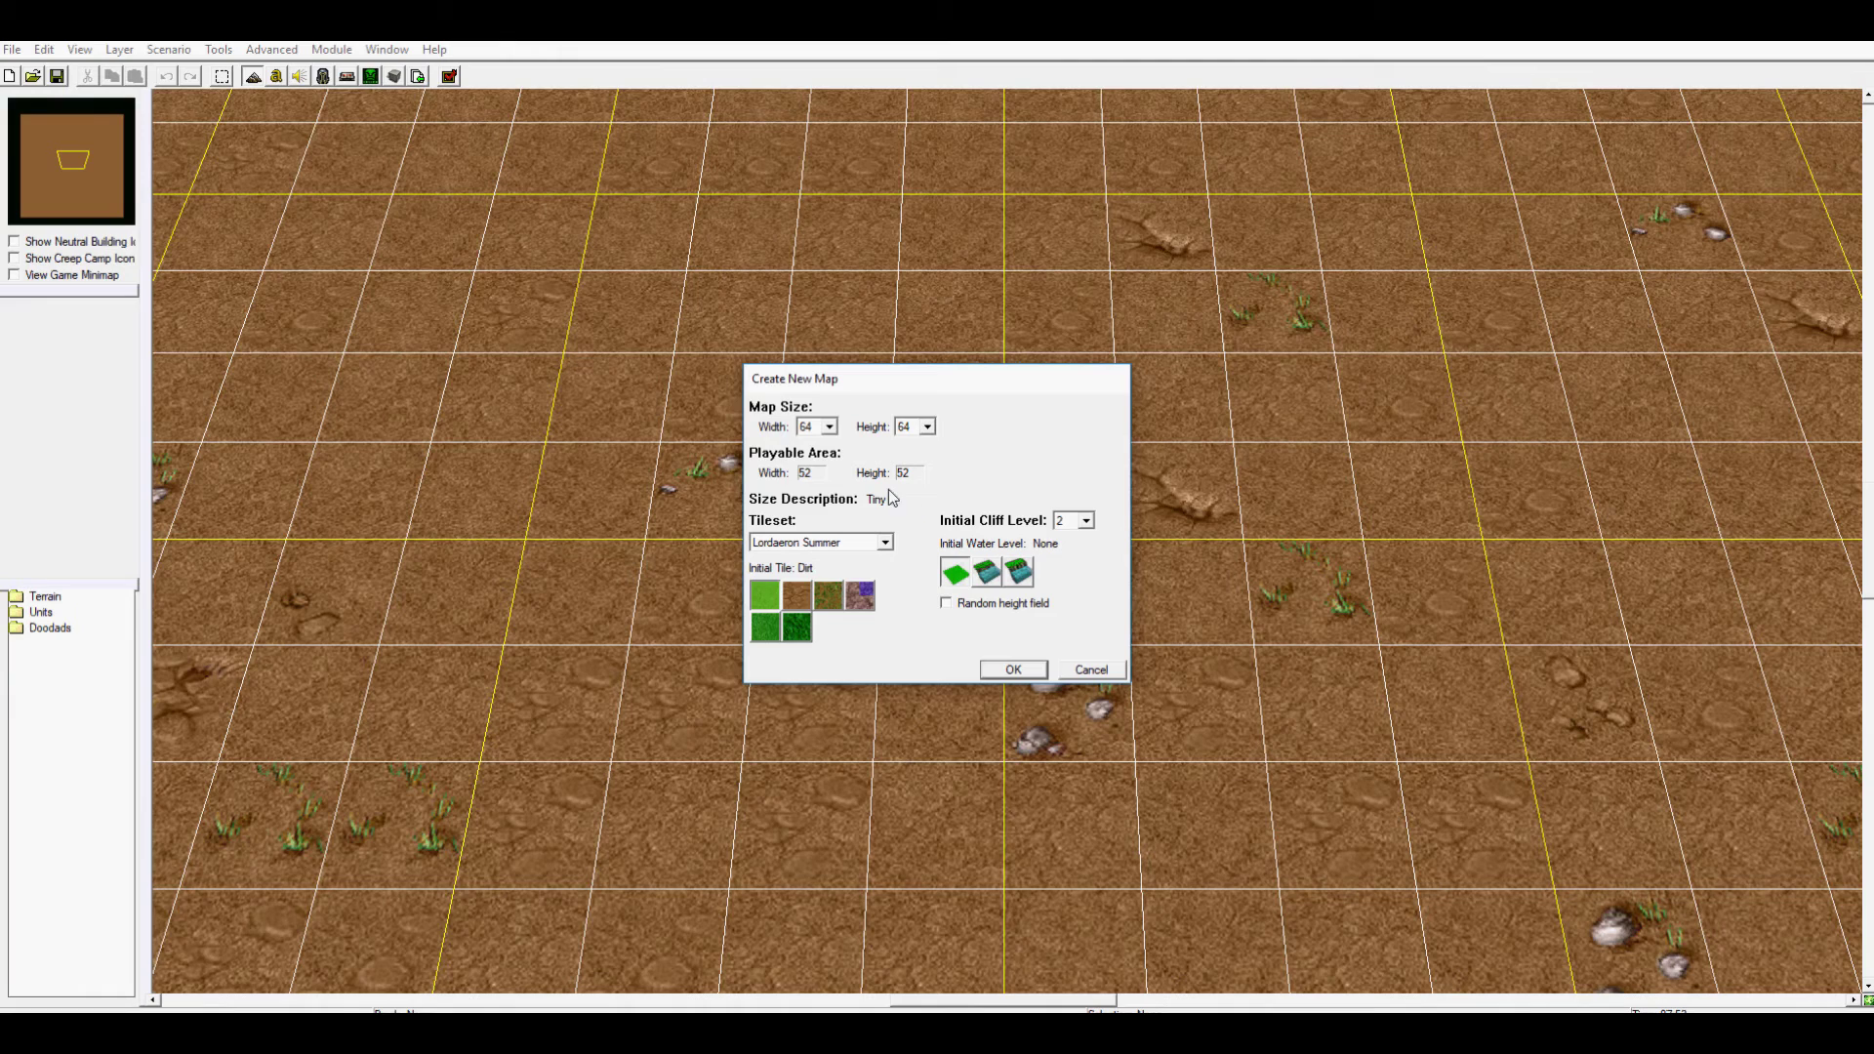
pyautogui.click(884, 542)
pyautogui.click(815, 713)
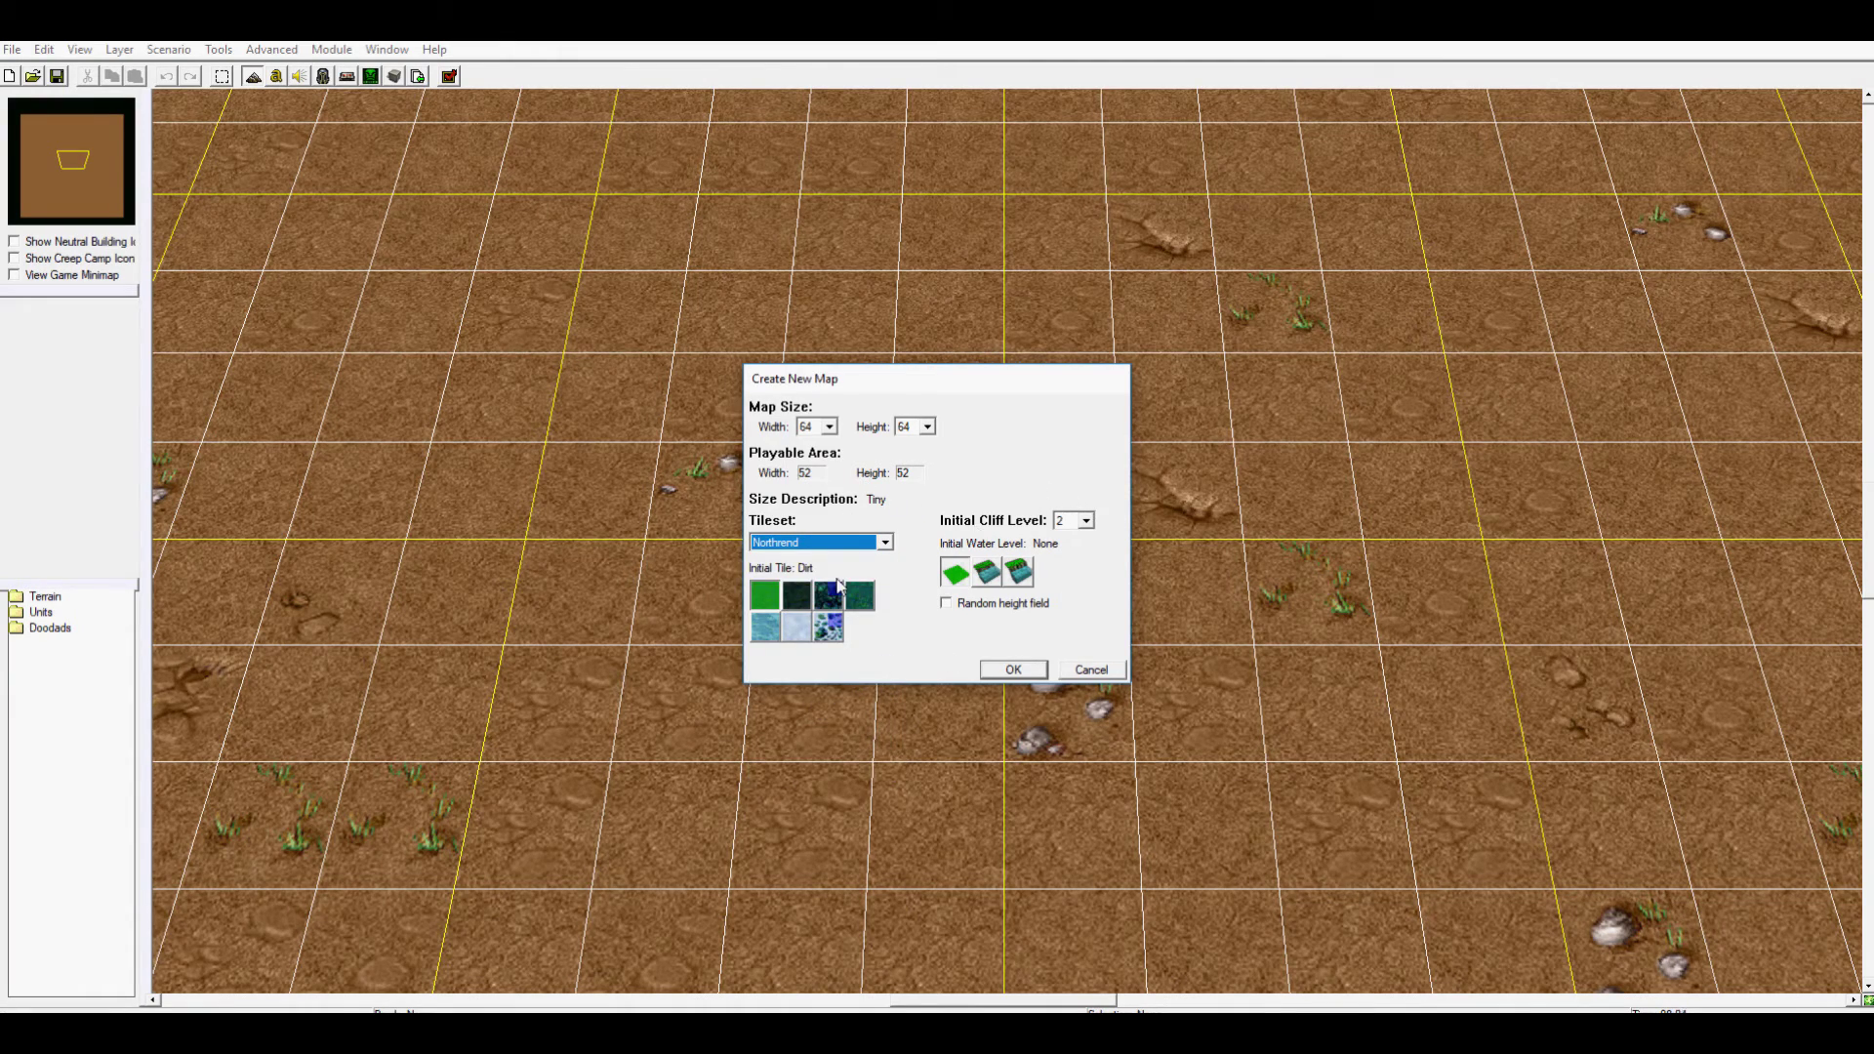
pyautogui.click(805, 625)
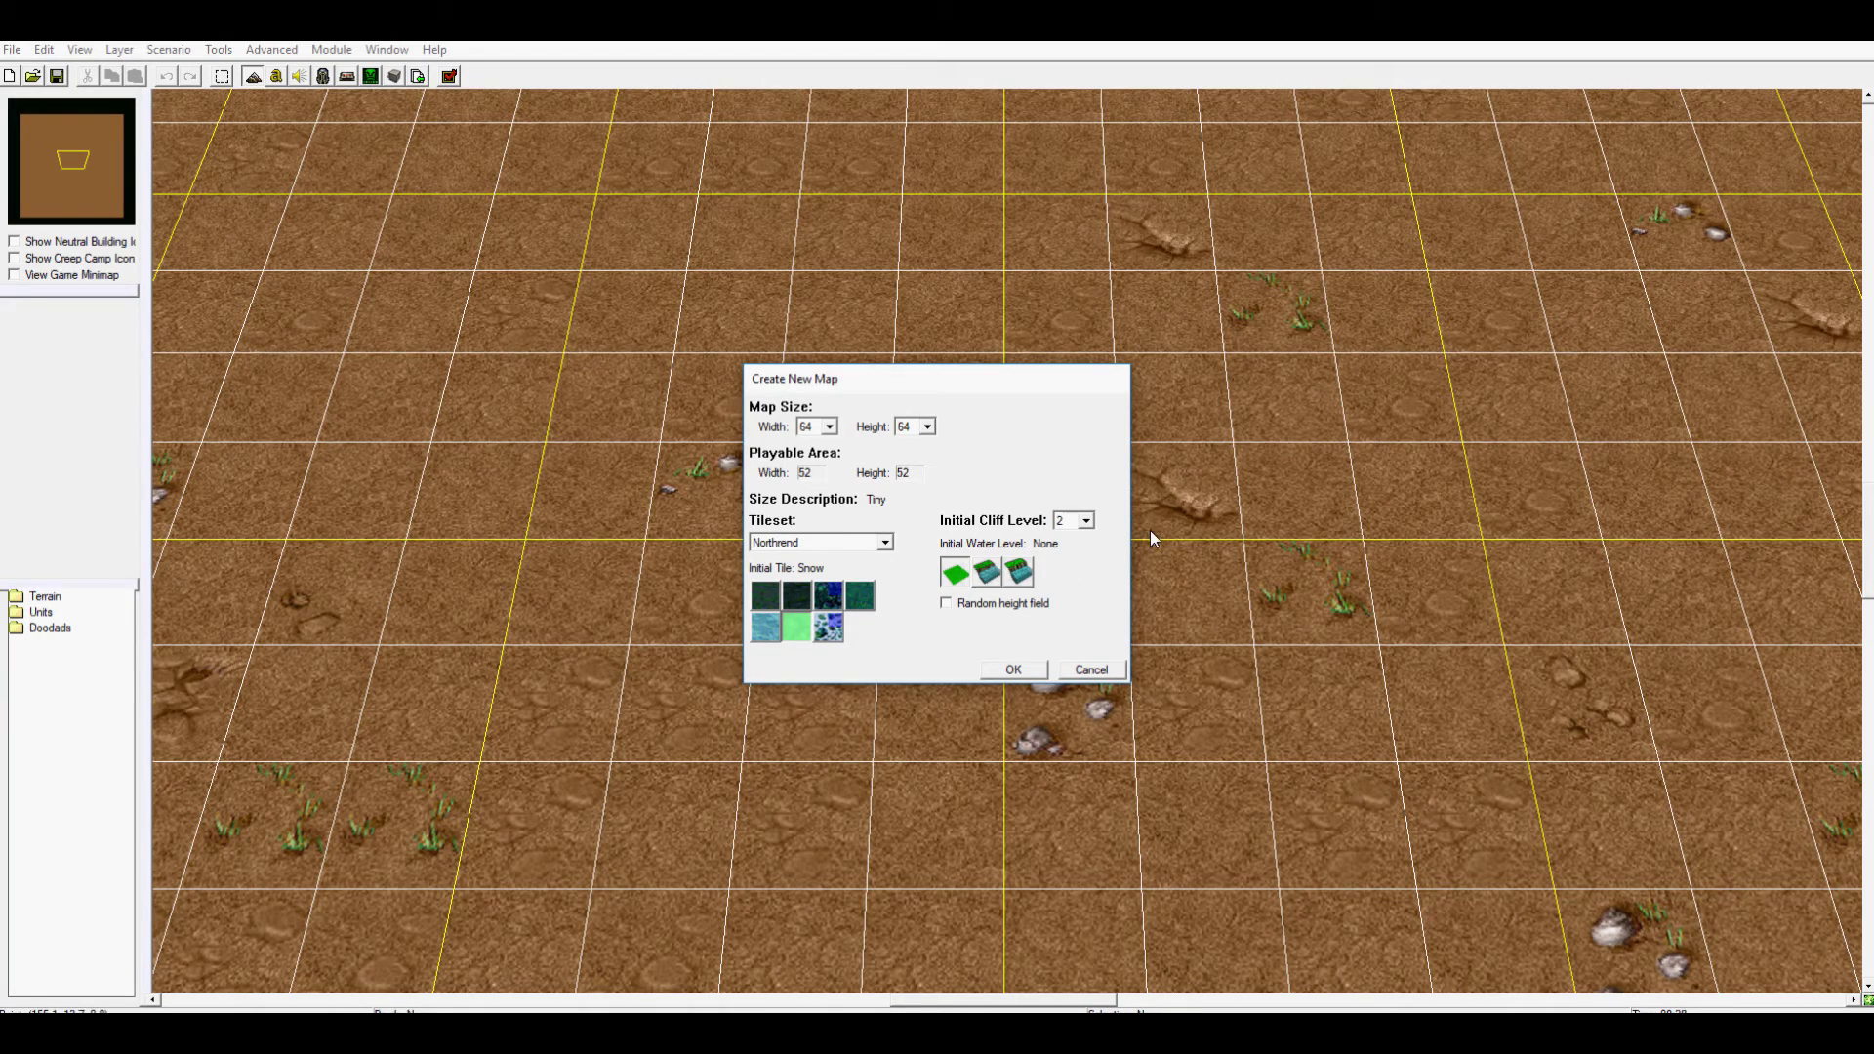
pyautogui.click(1087, 522)
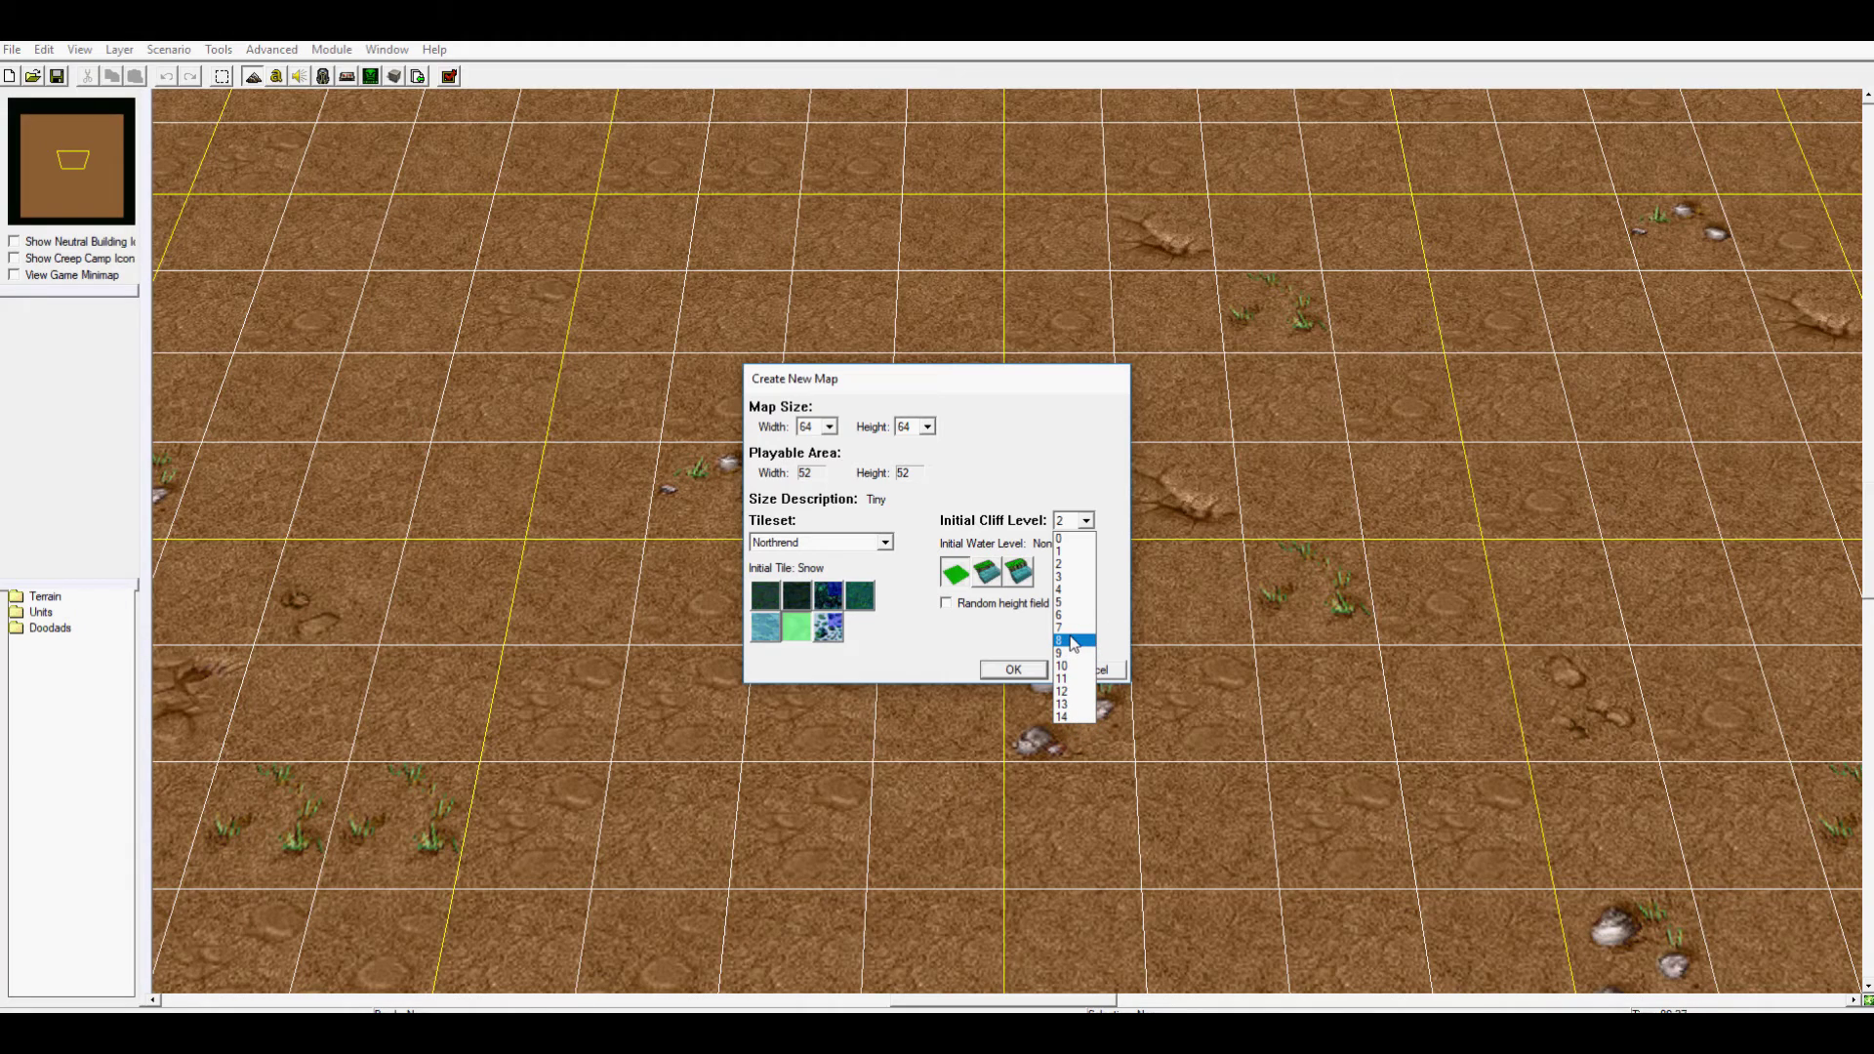
# Keep initial cliff level 2 and create the 64 x 64 Northrend map
pyautogui.click(1077, 565)
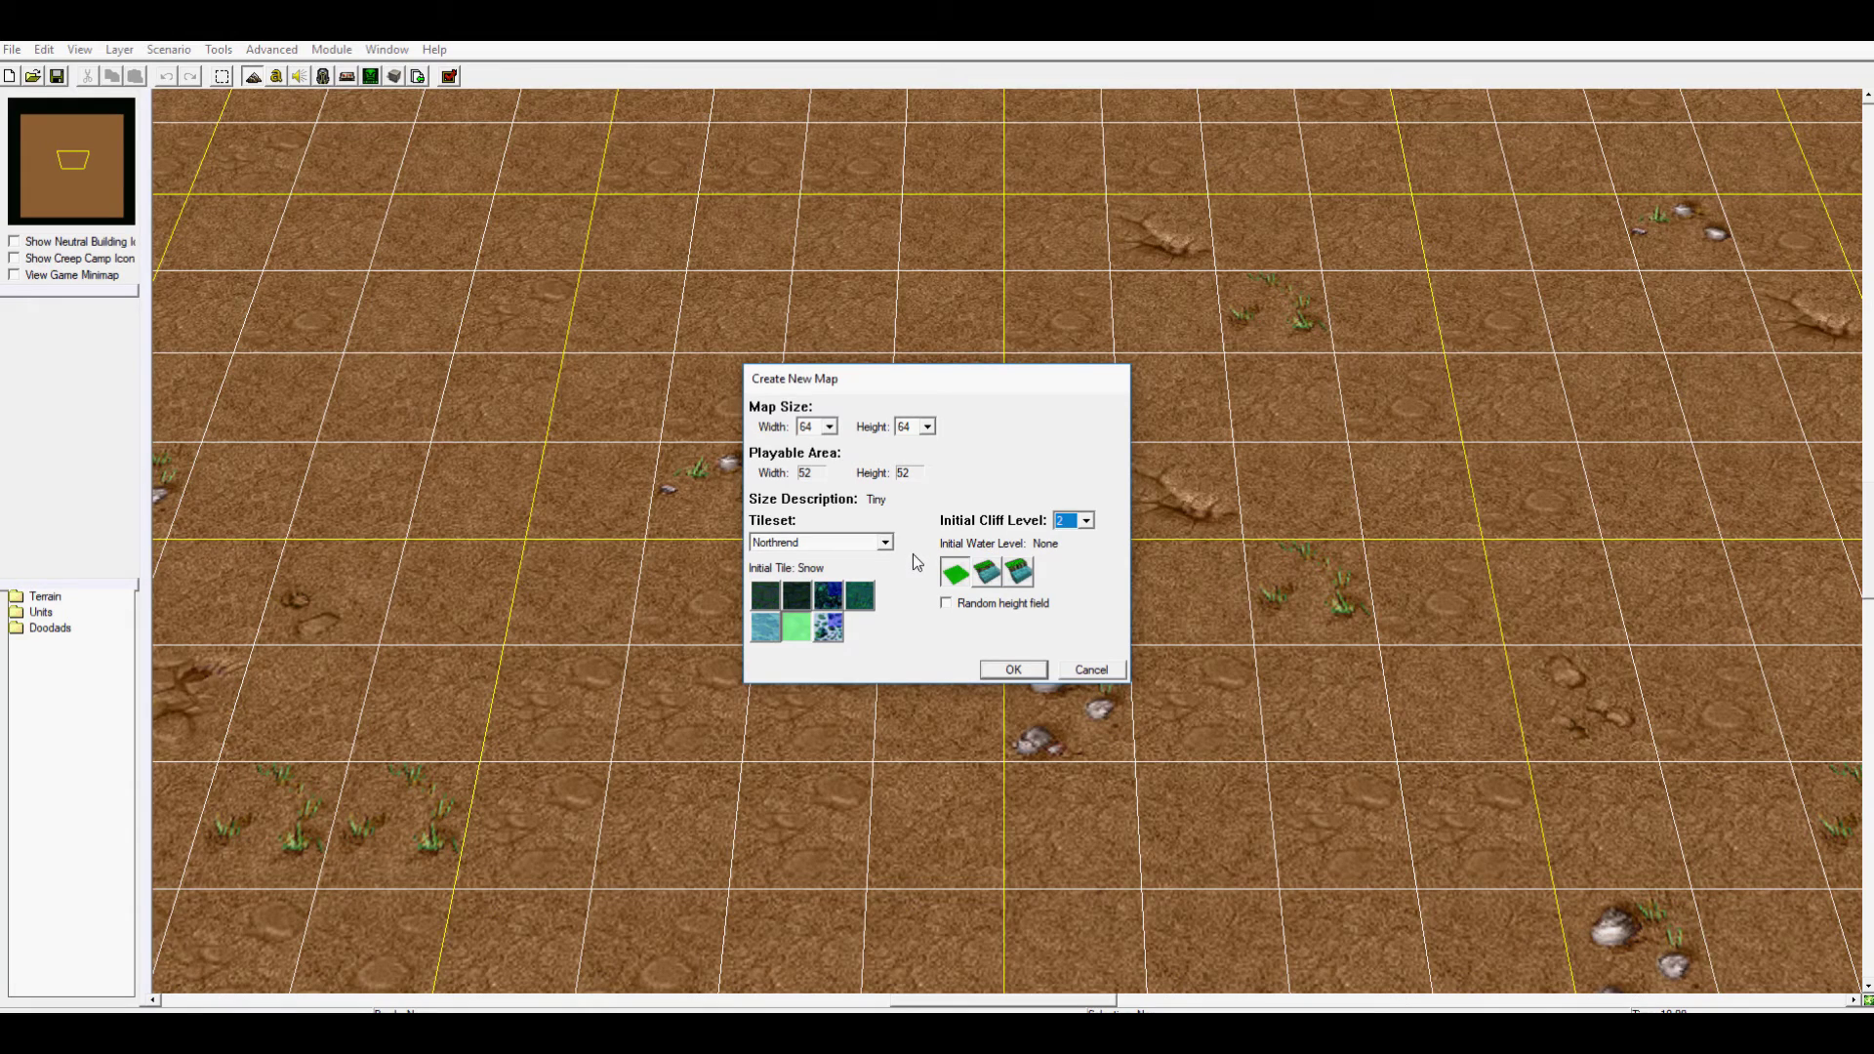
pyautogui.click(1009, 670)
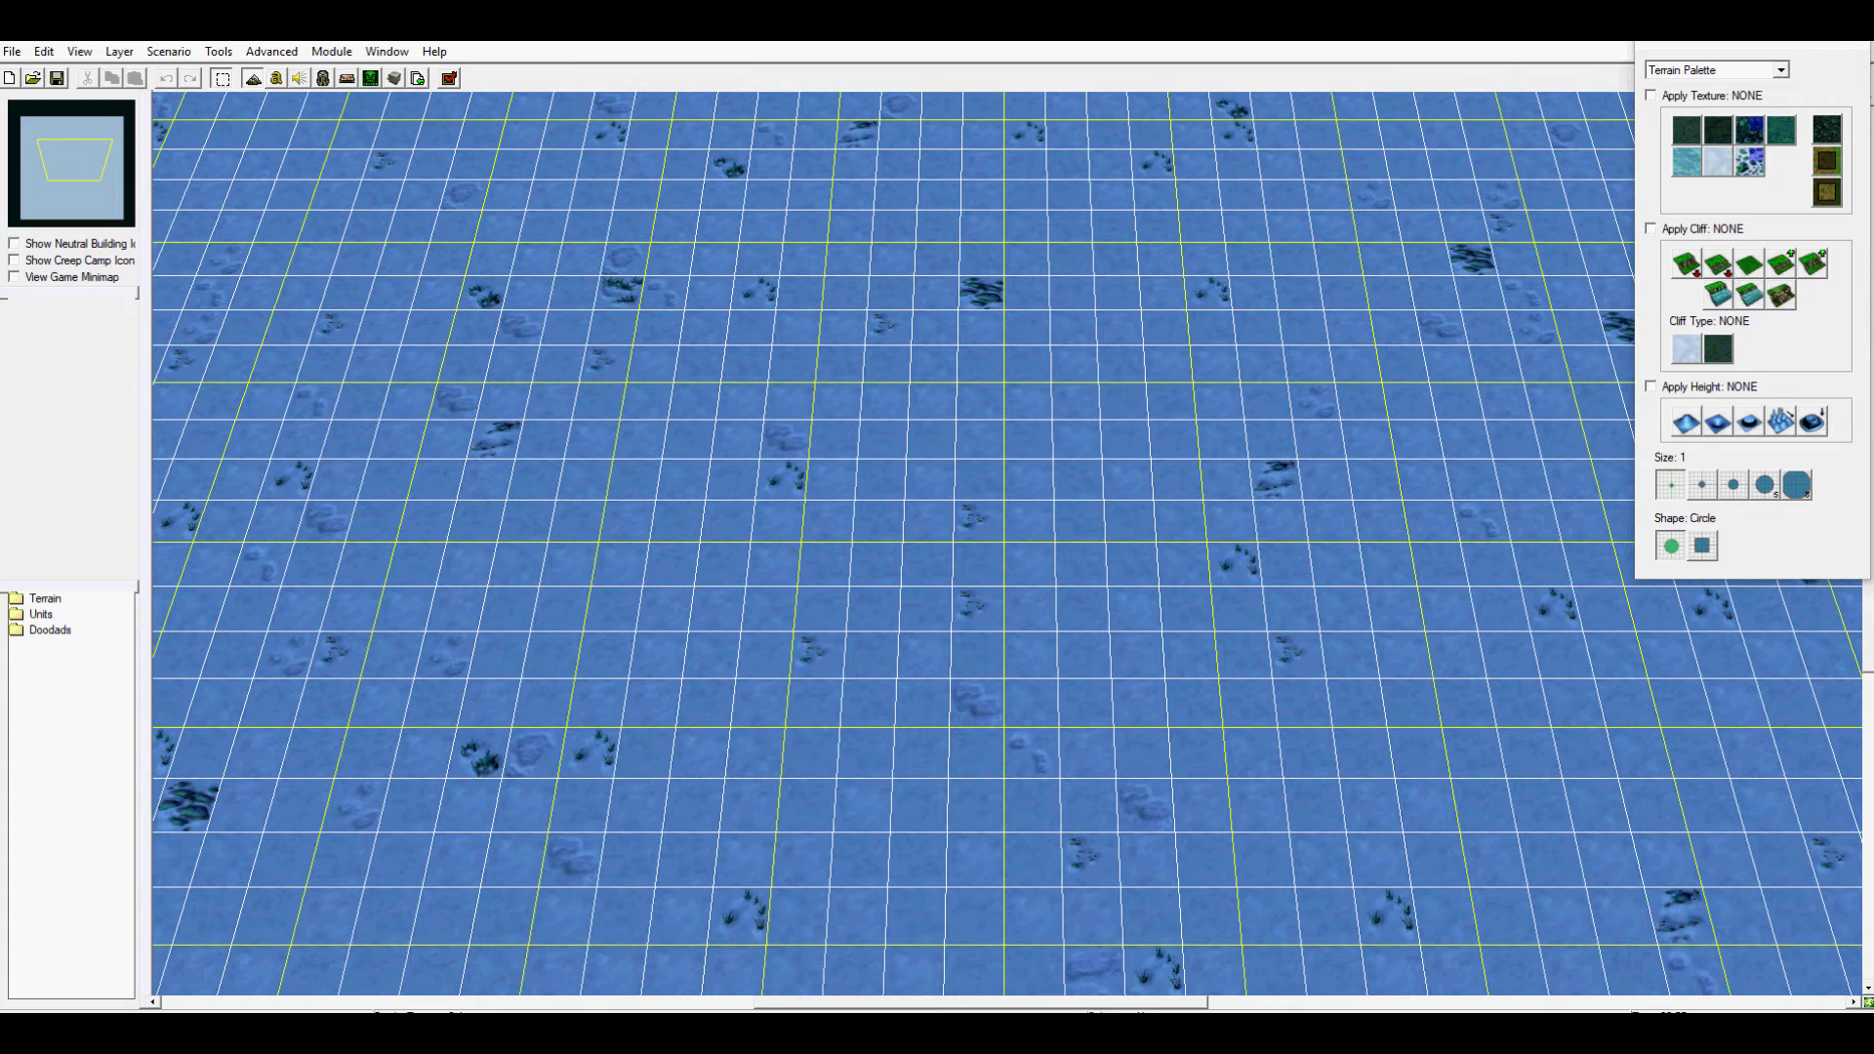
# Look over the Edit menu, then bring up the View > Grid submenu
pyautogui.click(44, 52)
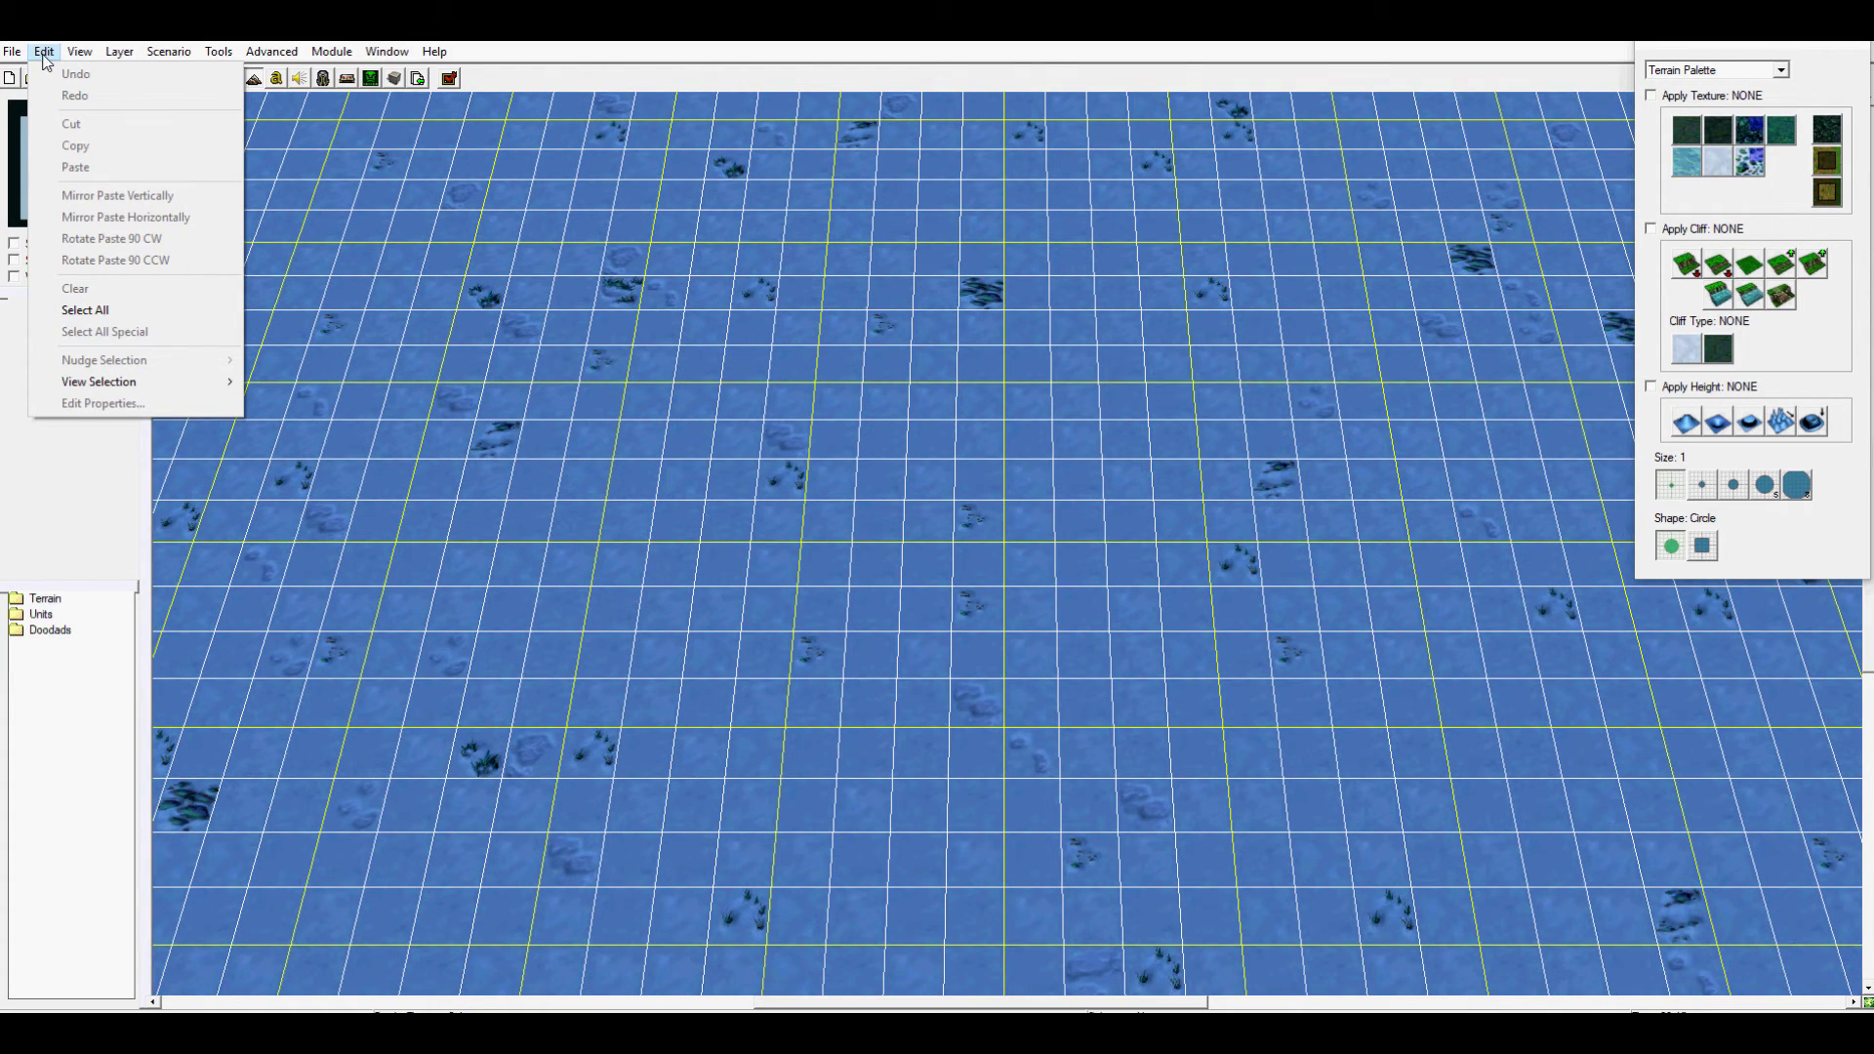
pyautogui.click(44, 52)
pyautogui.click(80, 53)
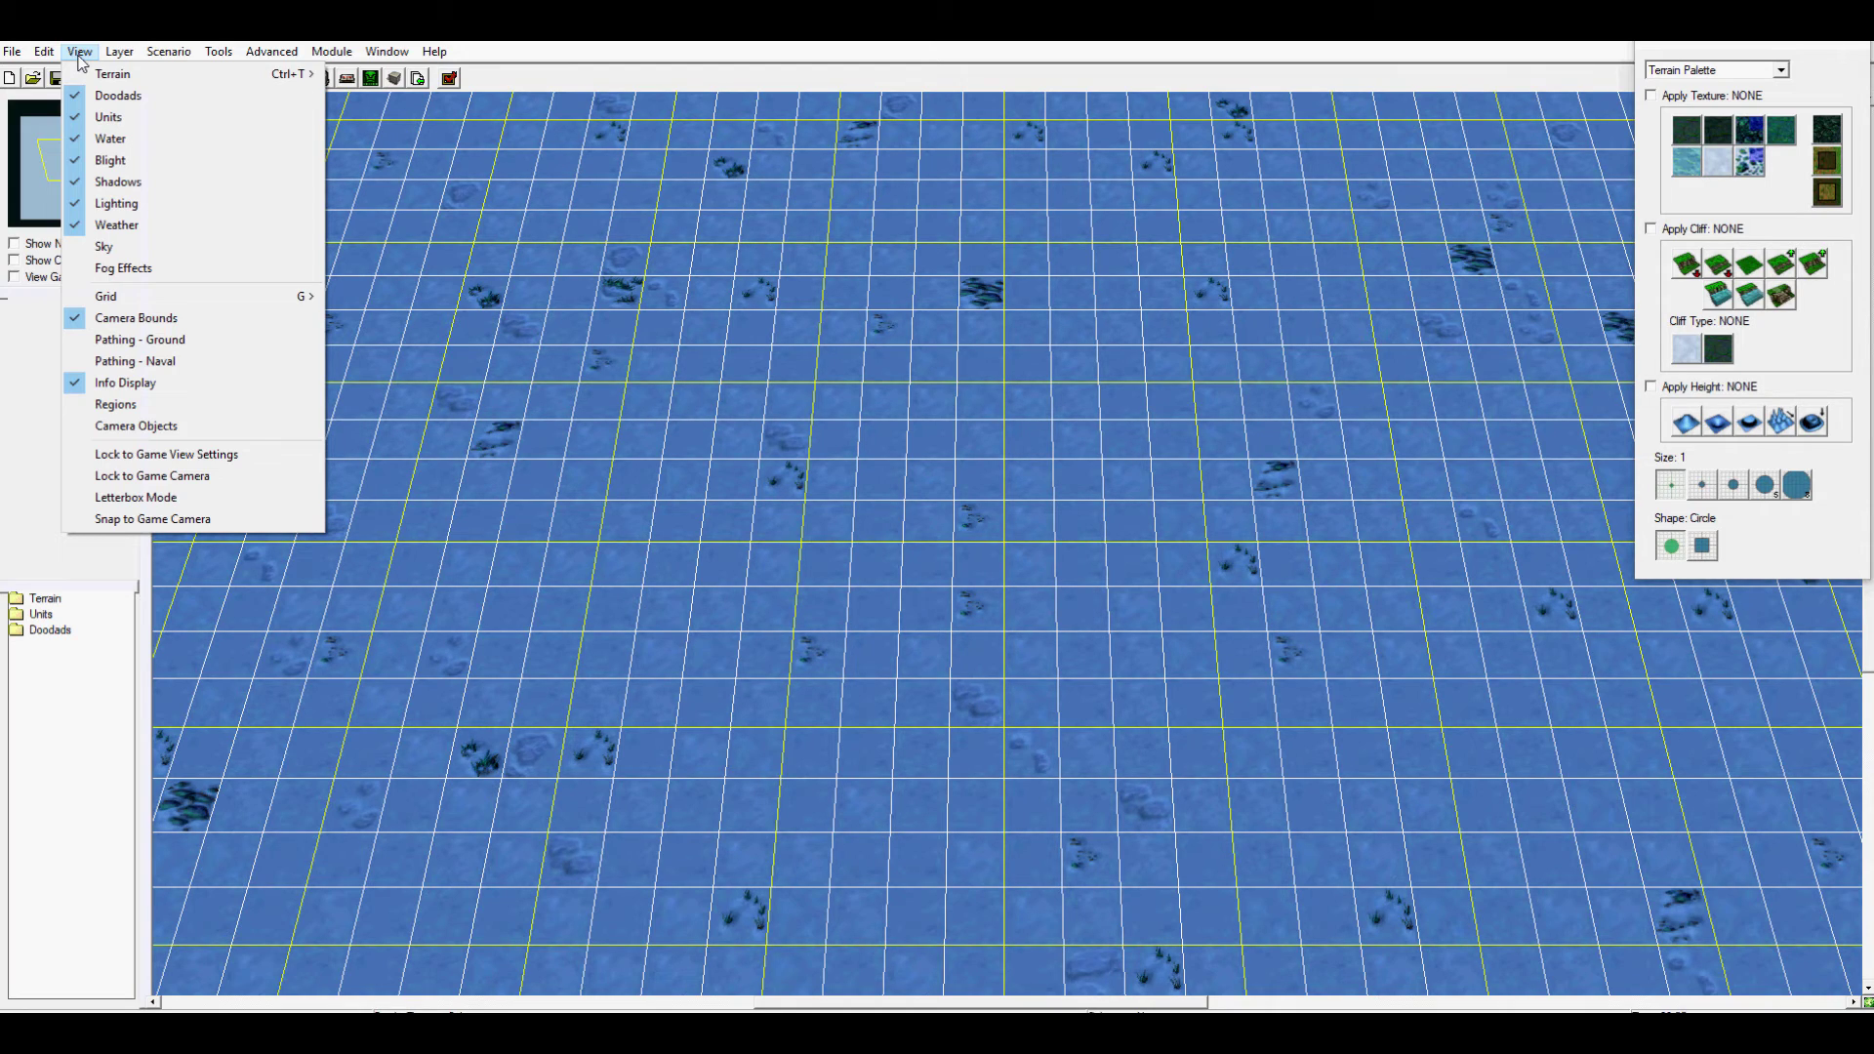
pyautogui.moveTo(105, 78)
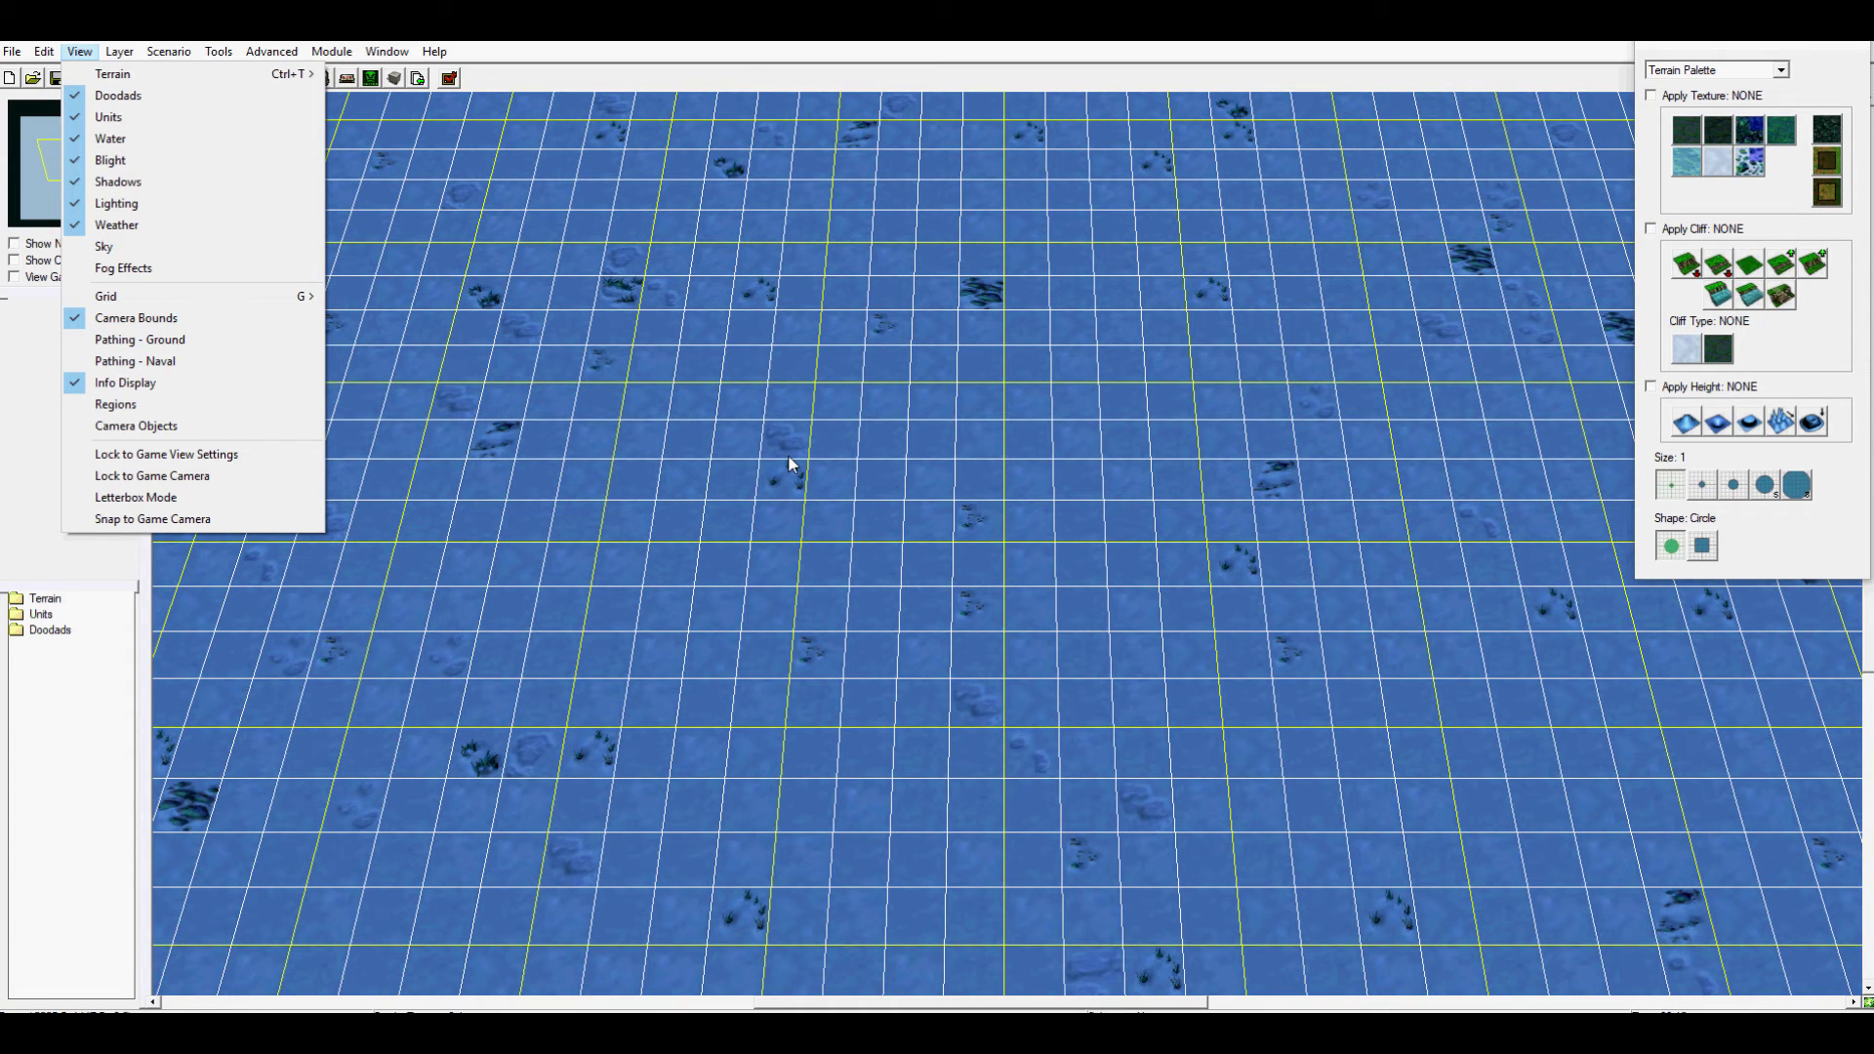
pyautogui.moveTo(285, 296)
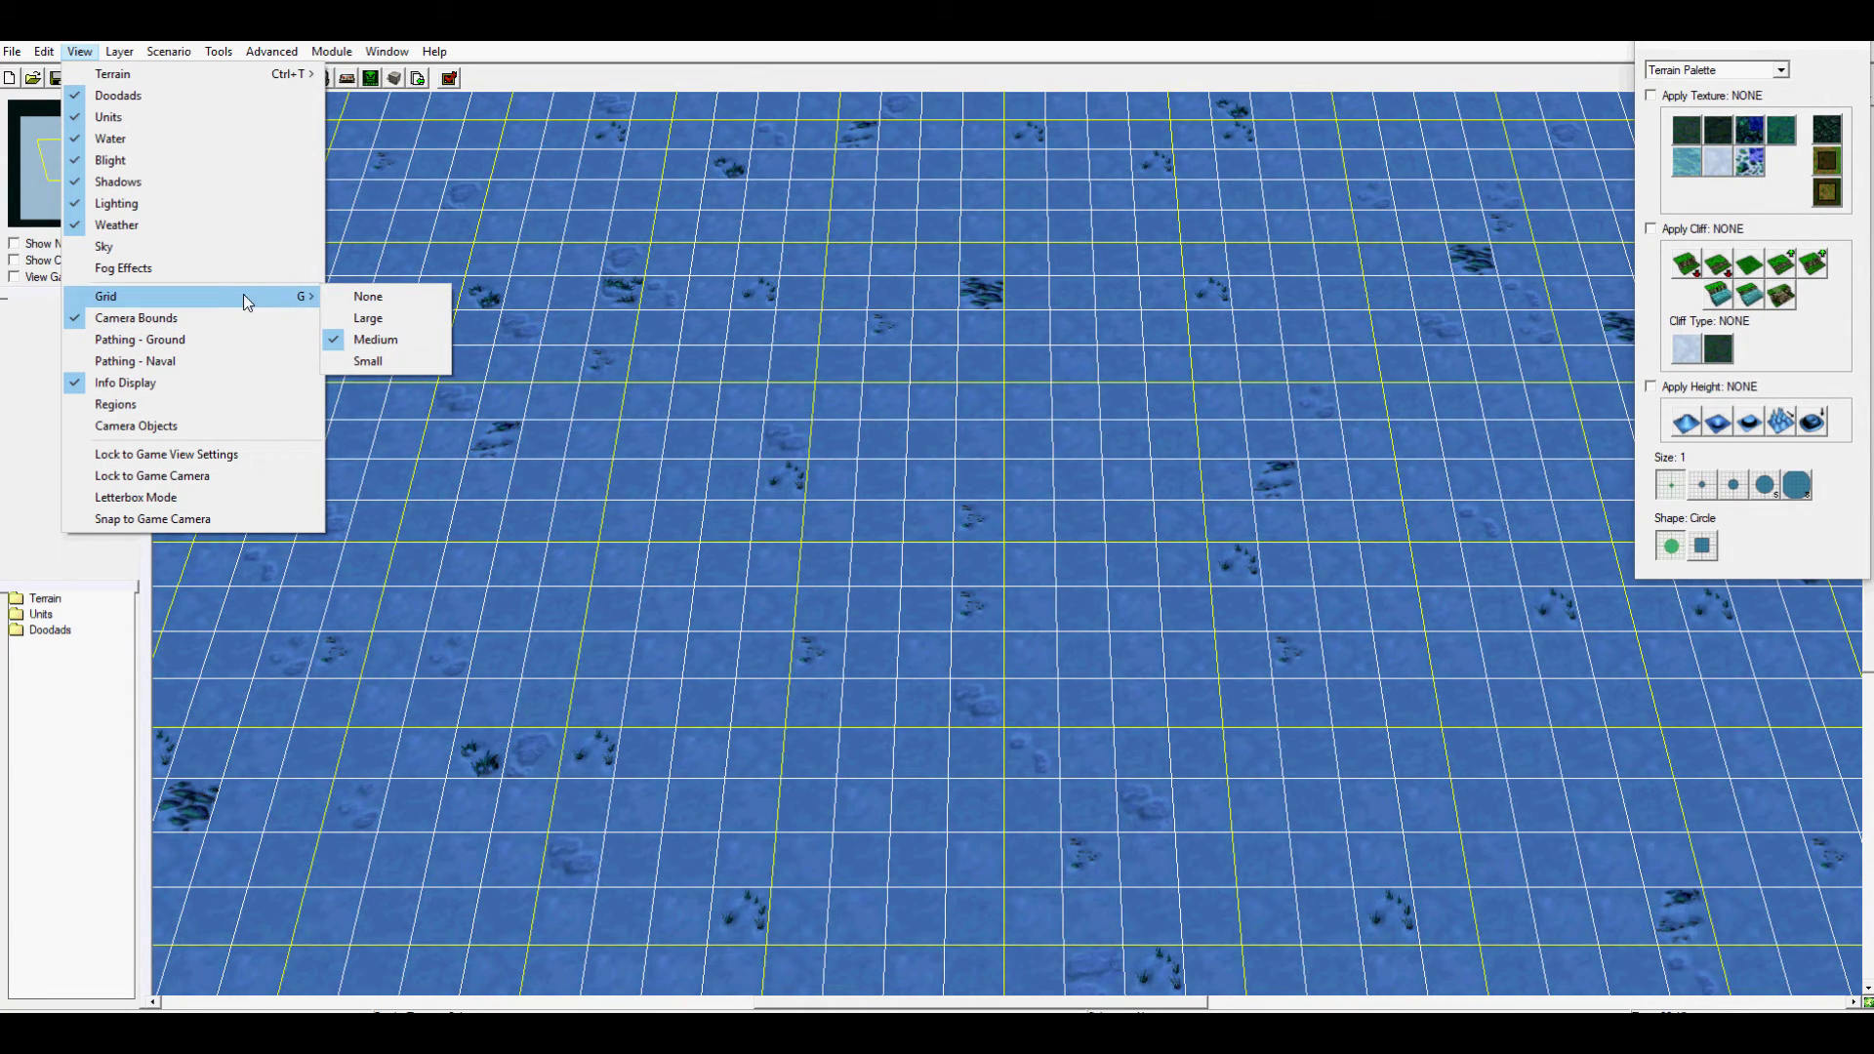
# Set the grid to None and toggle off the Fog Effects preview
pyautogui.click(367, 296)
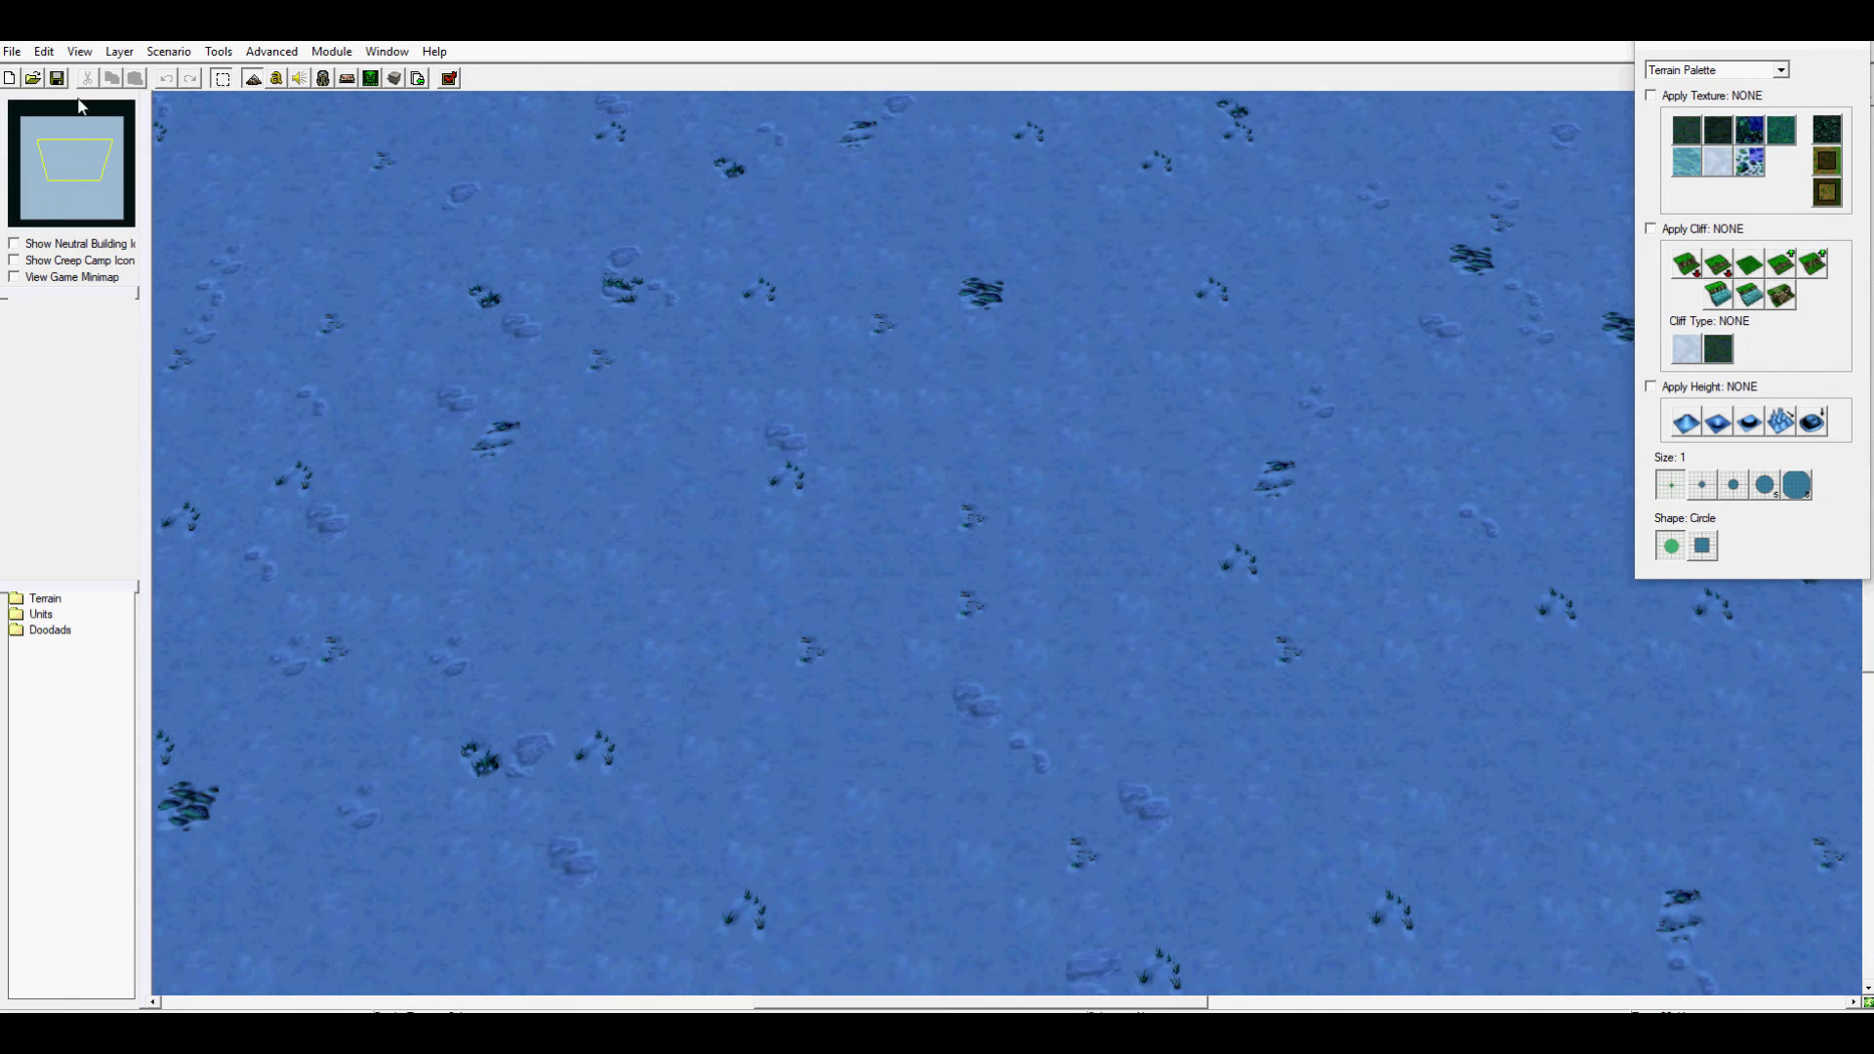
pyautogui.click(90, 54)
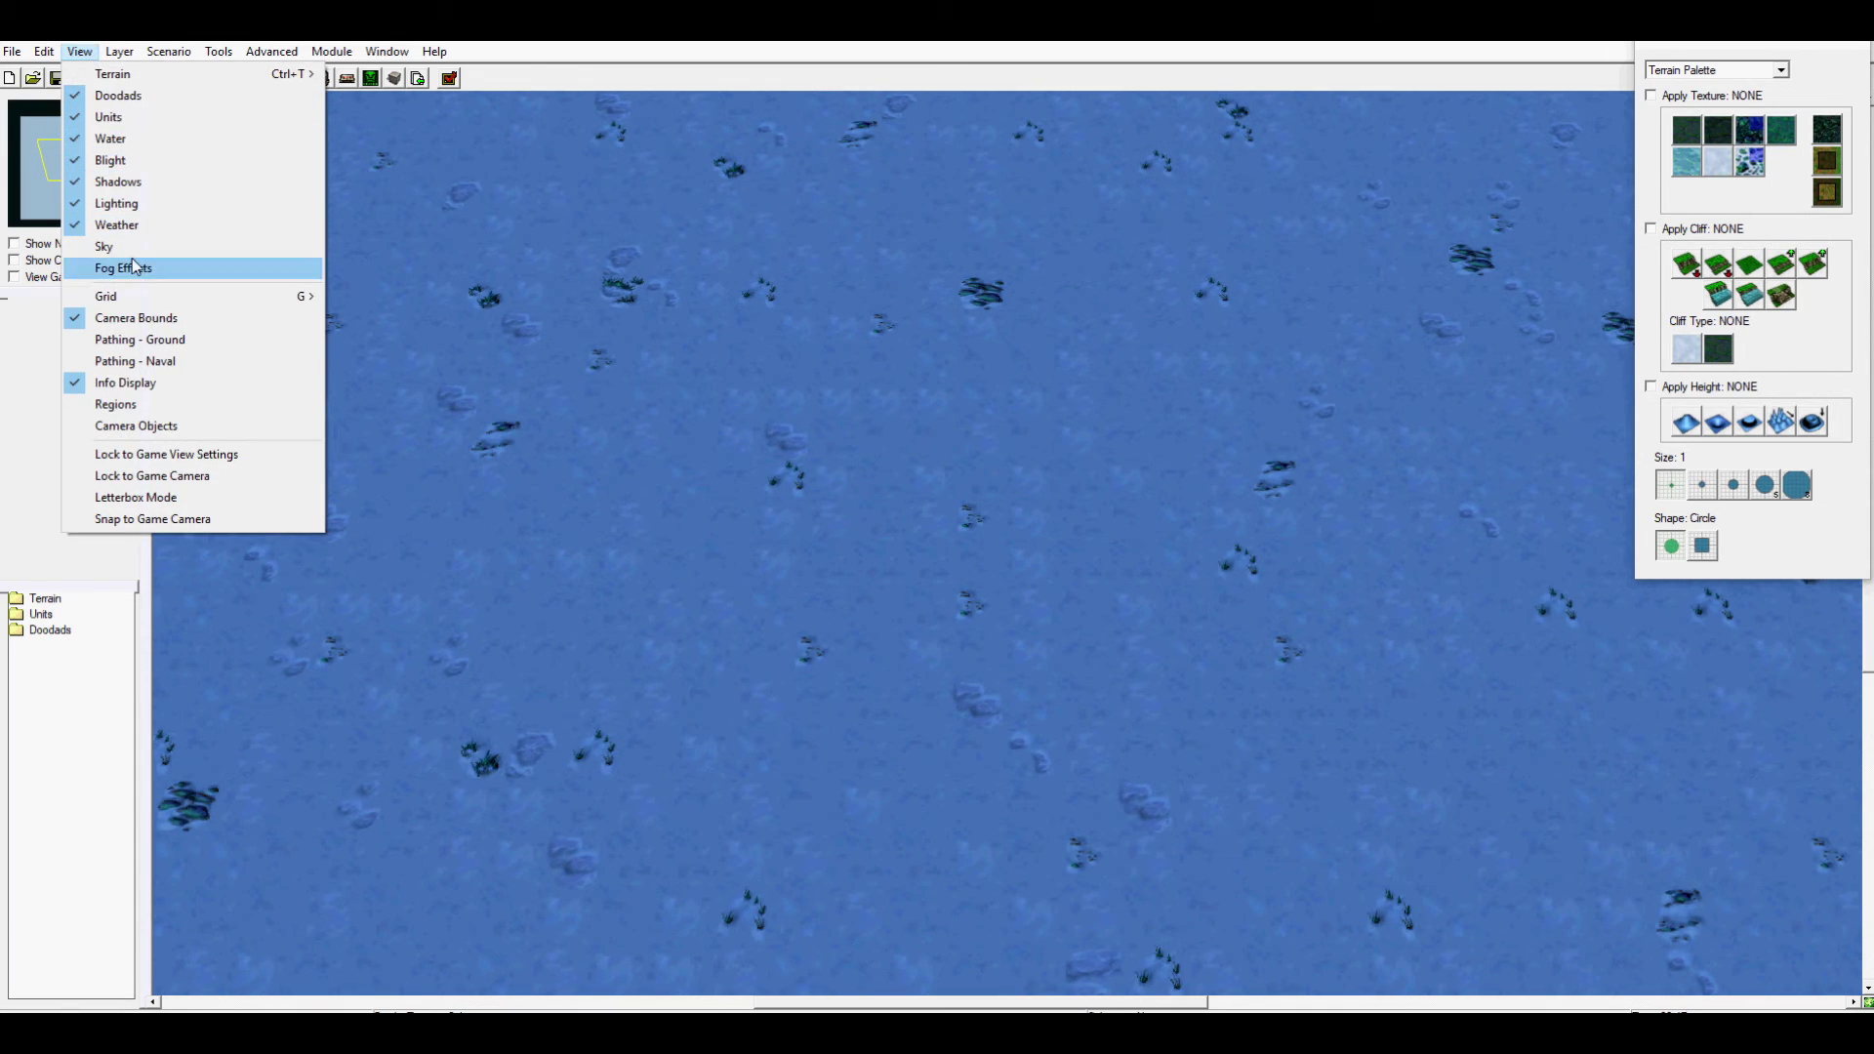
pyautogui.click(151, 475)
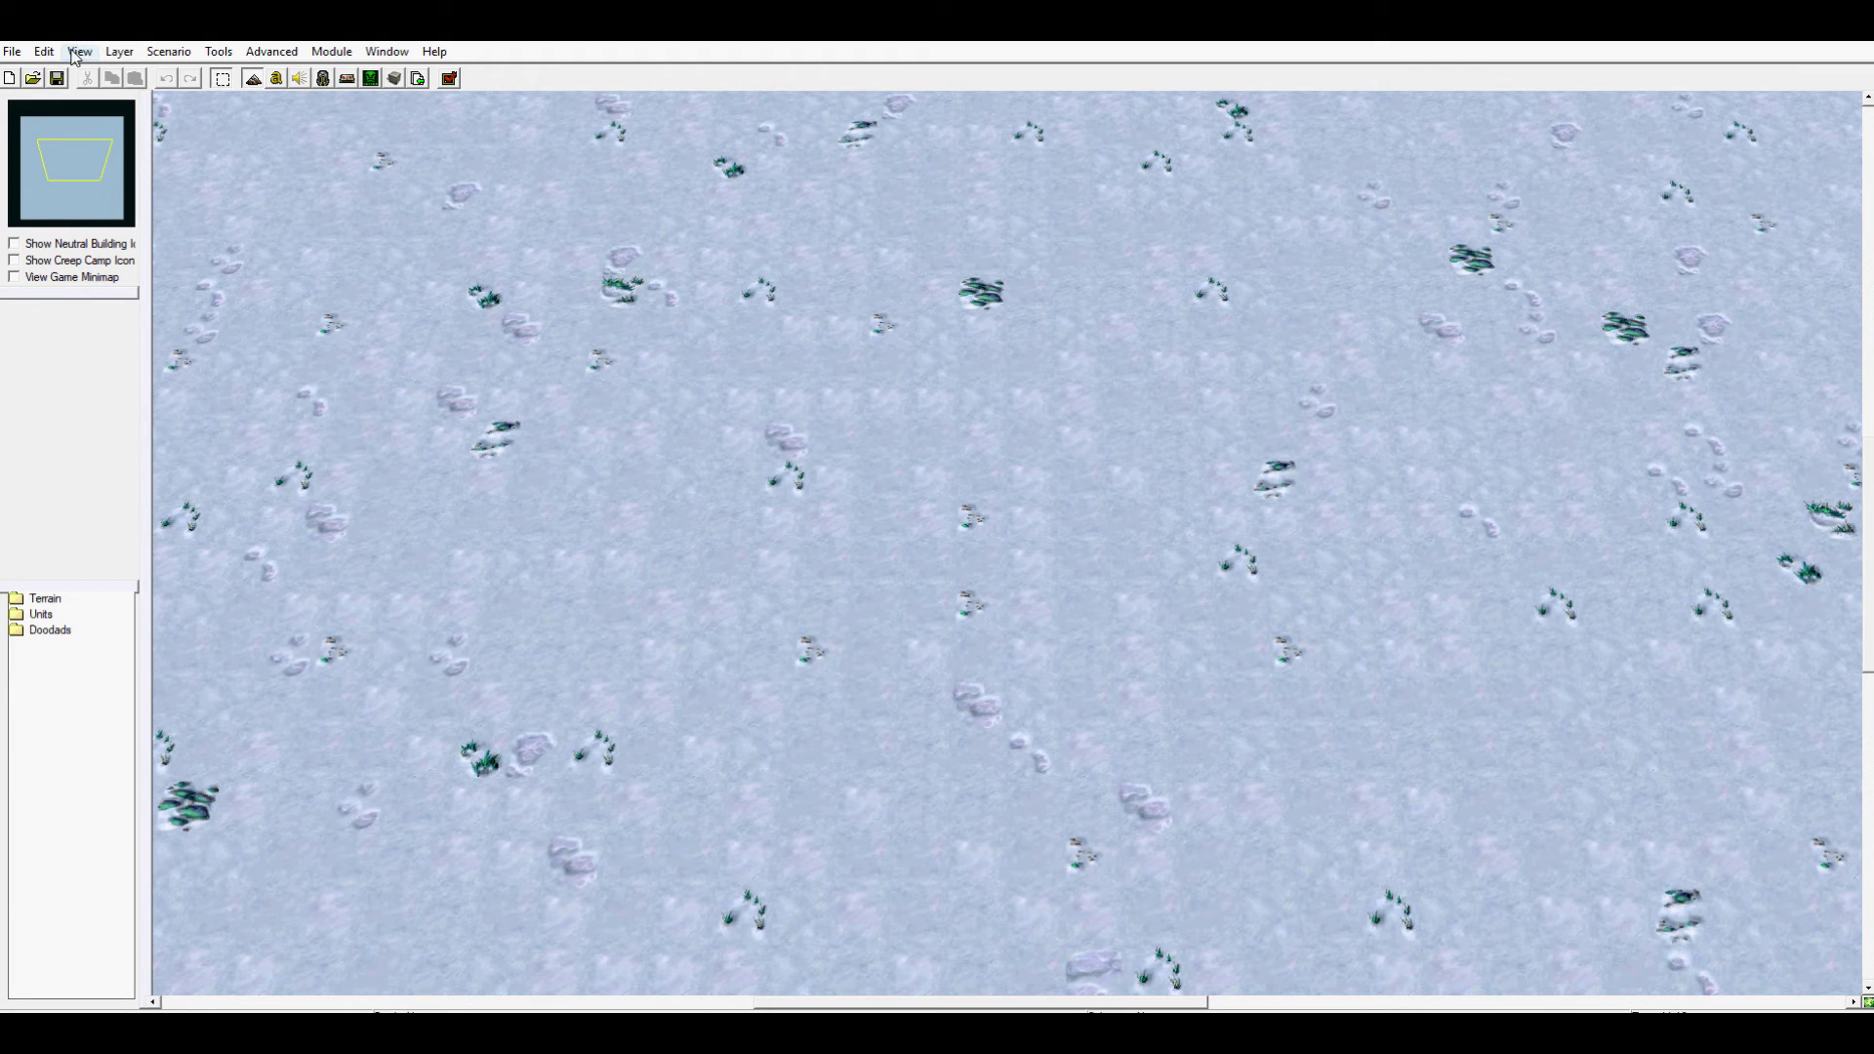
# Make Units the active editing layer
pyautogui.click(121, 51)
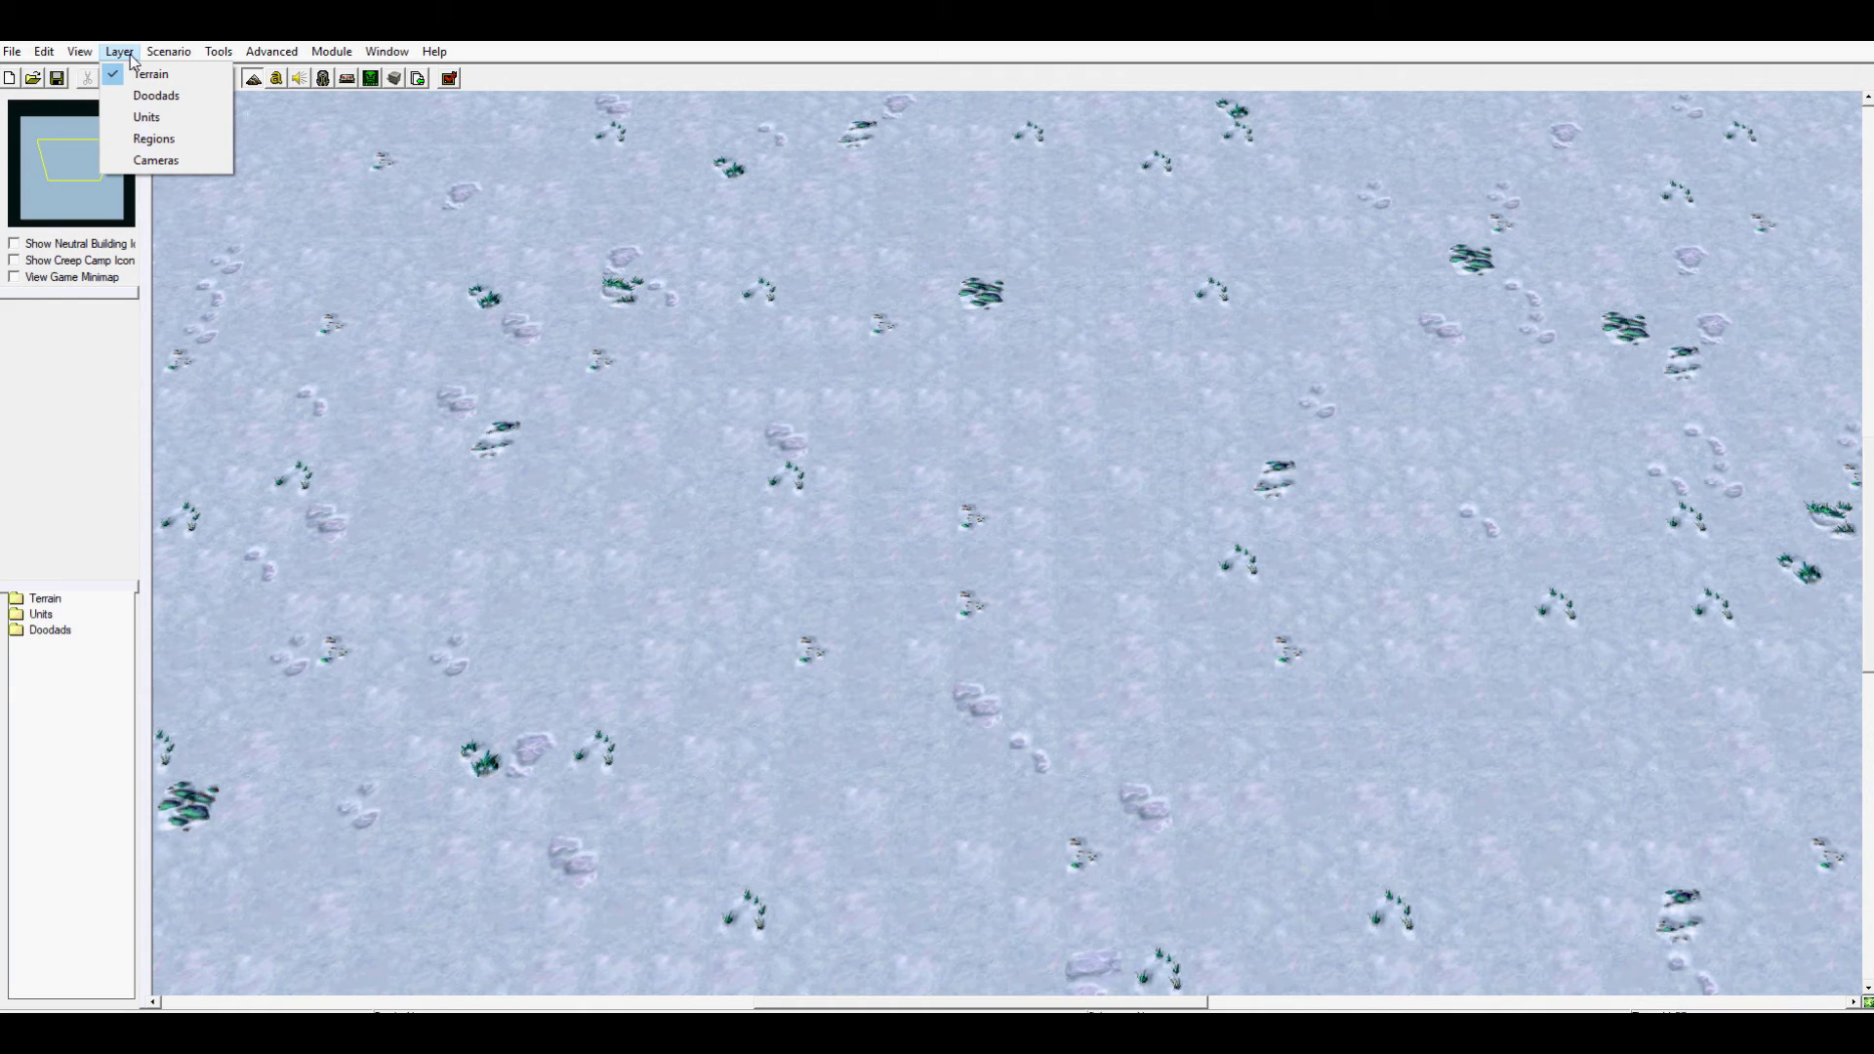
pyautogui.click(147, 116)
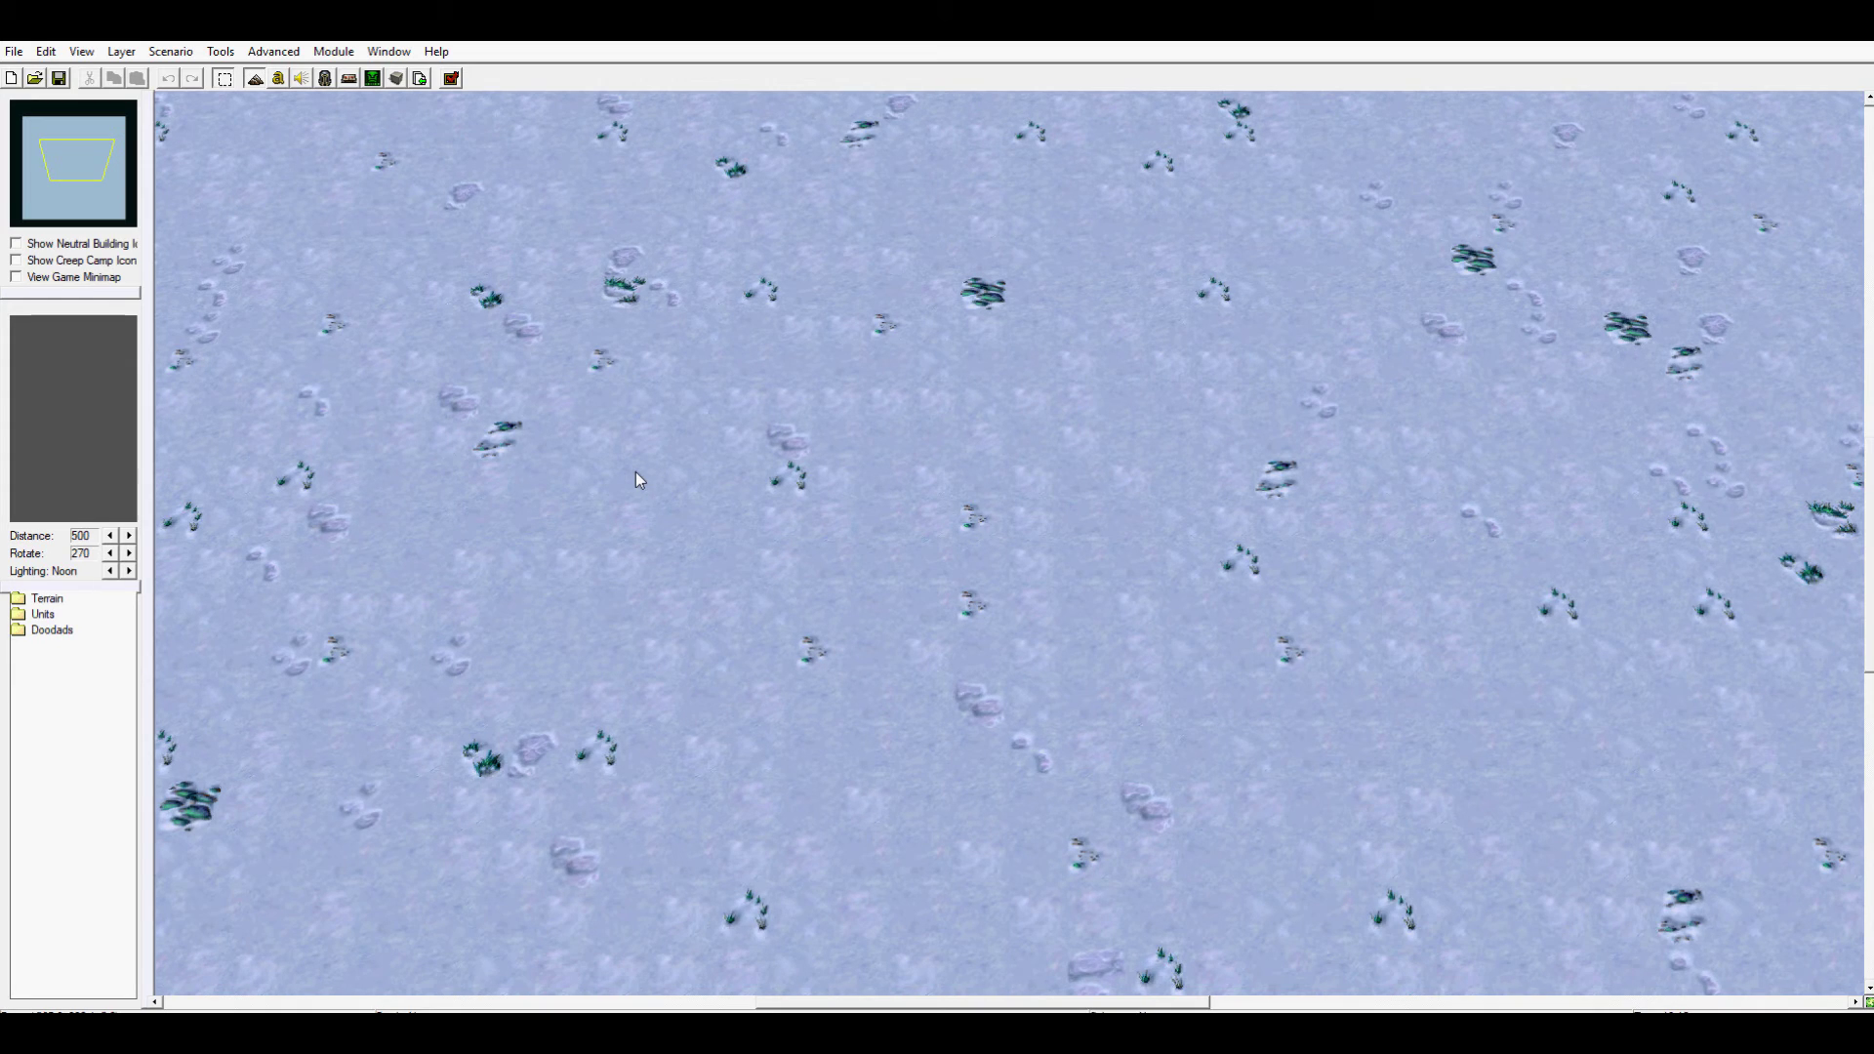
# In Map Description properties, name the map 'Test map'
pyautogui.click(179, 55)
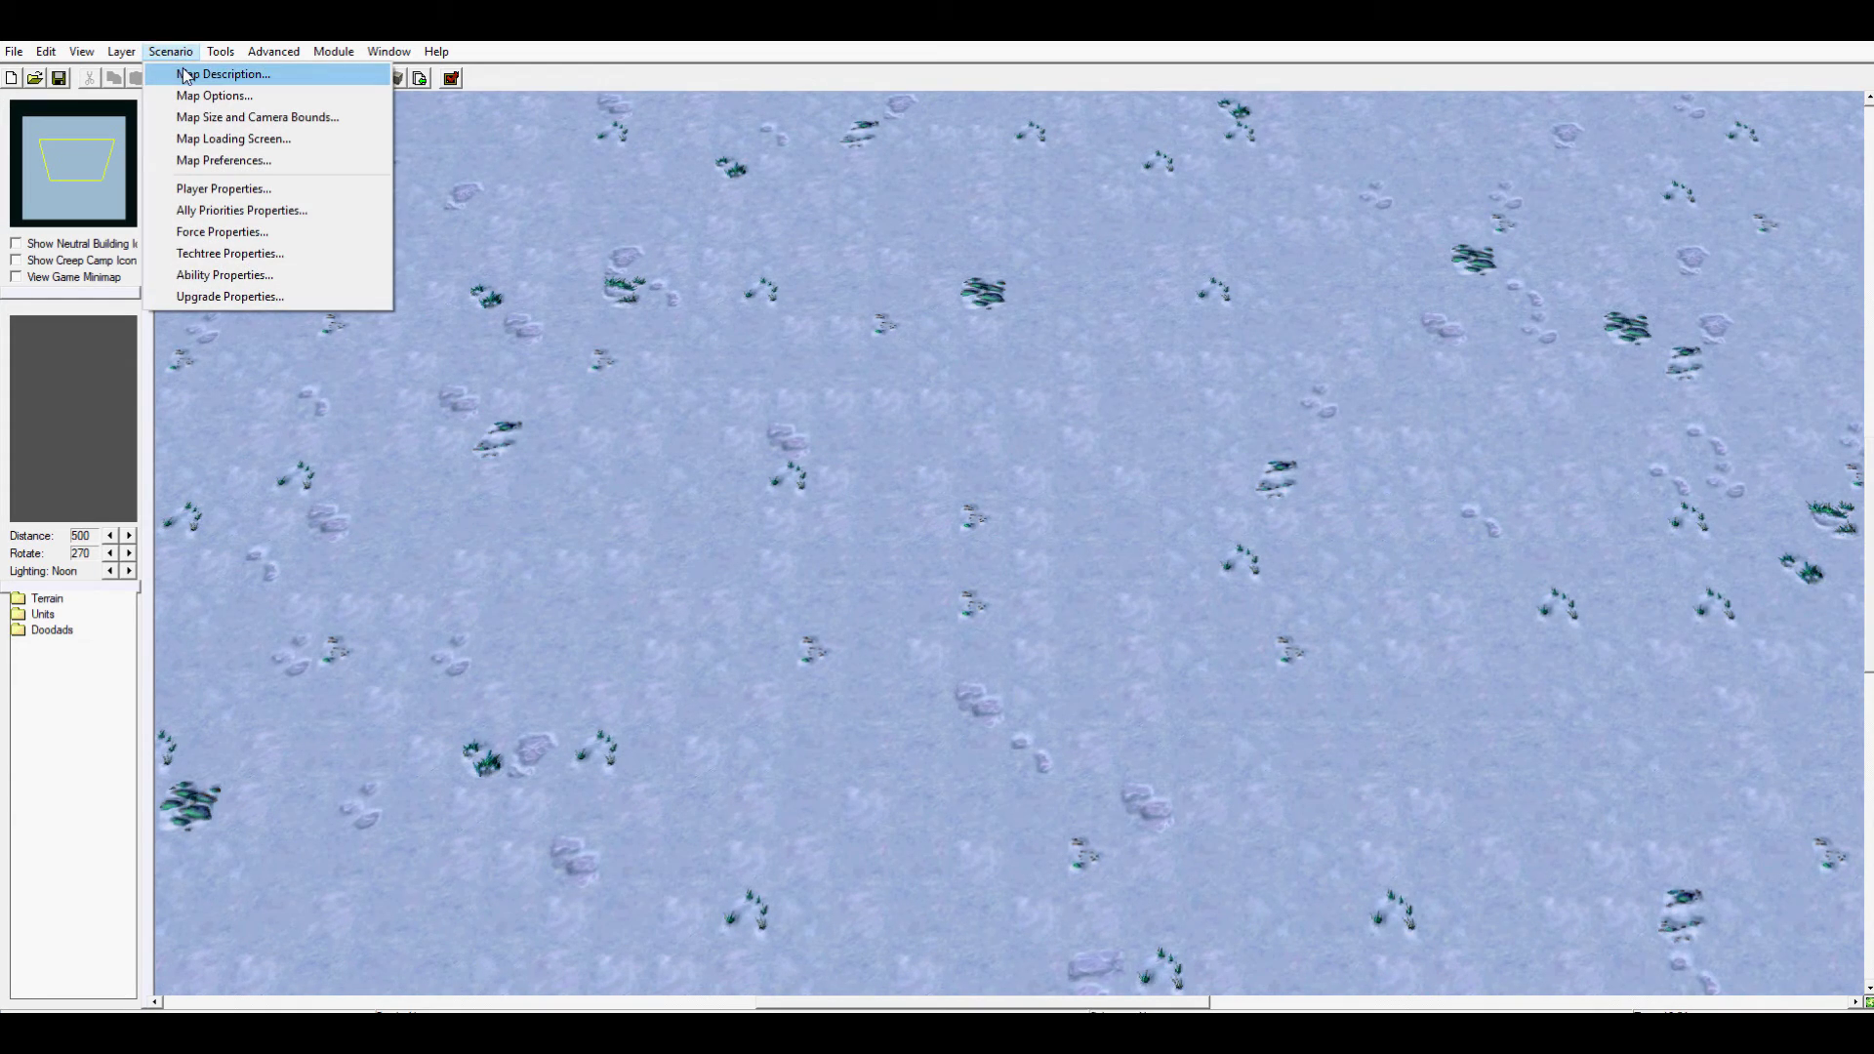
pyautogui.click(187, 76)
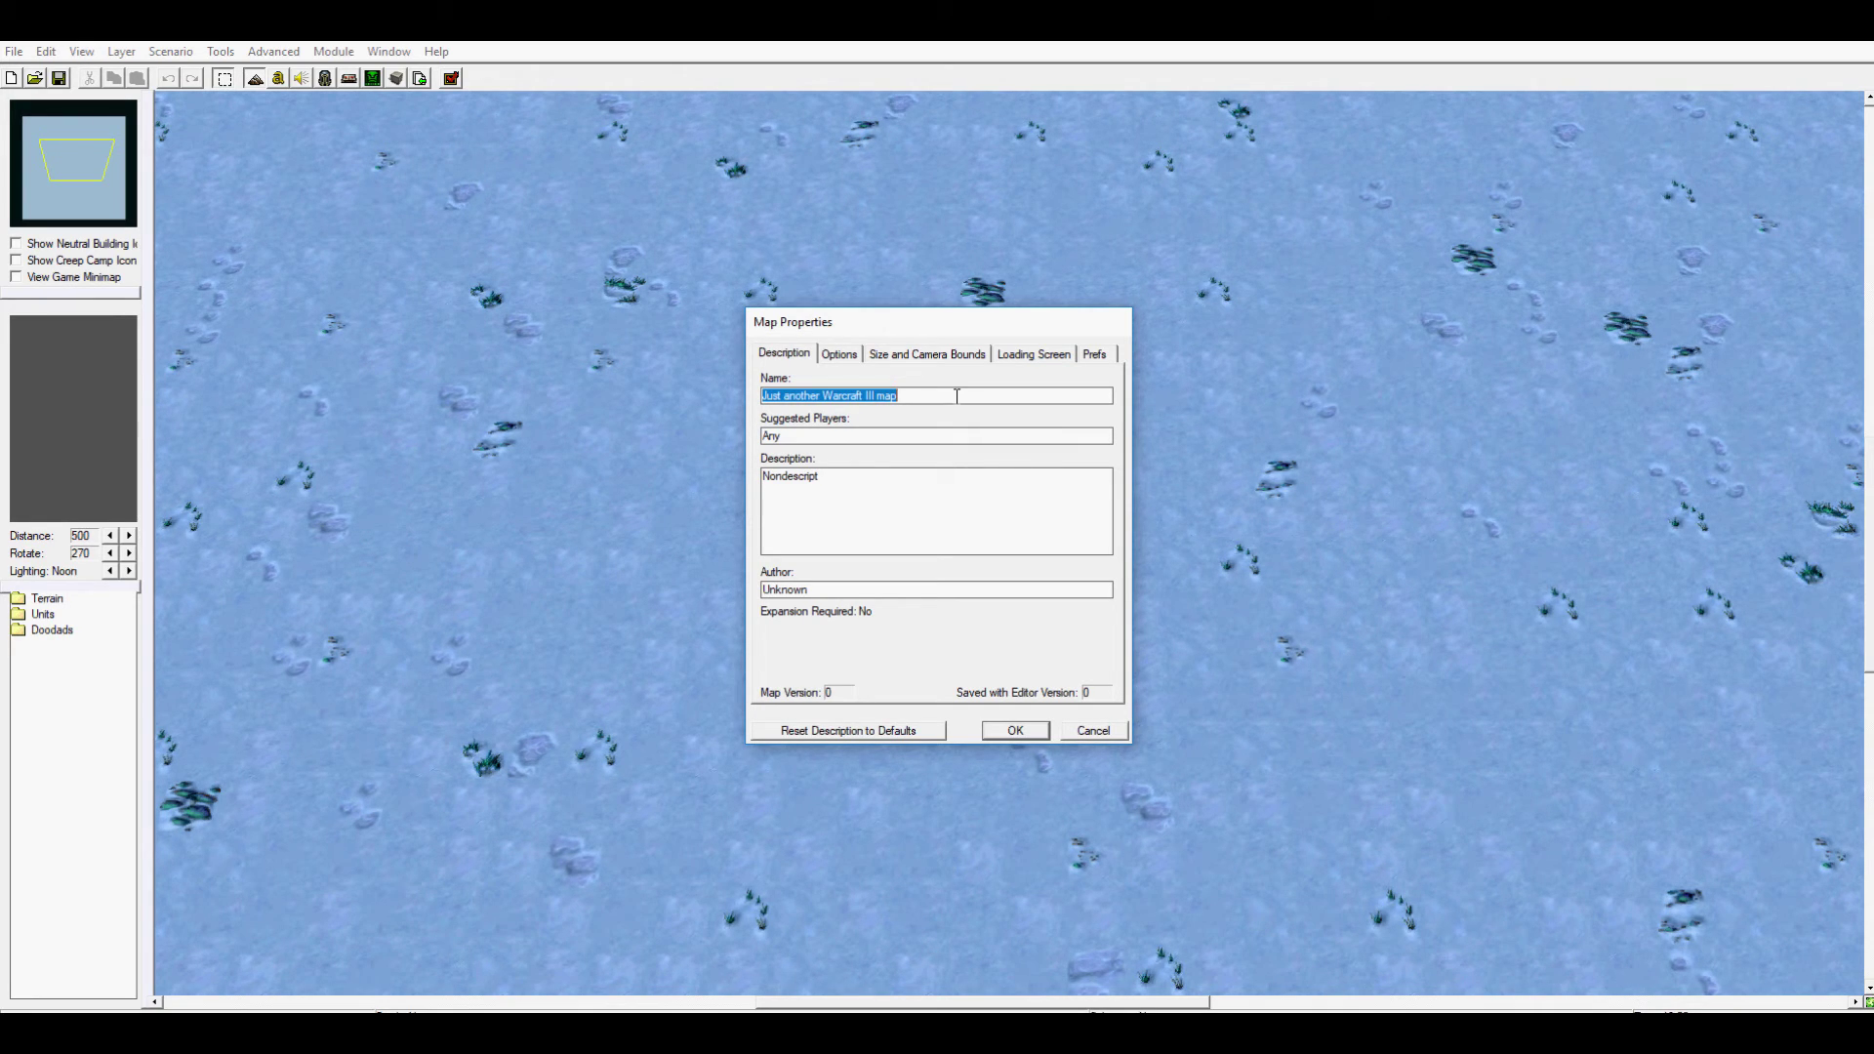
pyautogui.write('Test mapo')
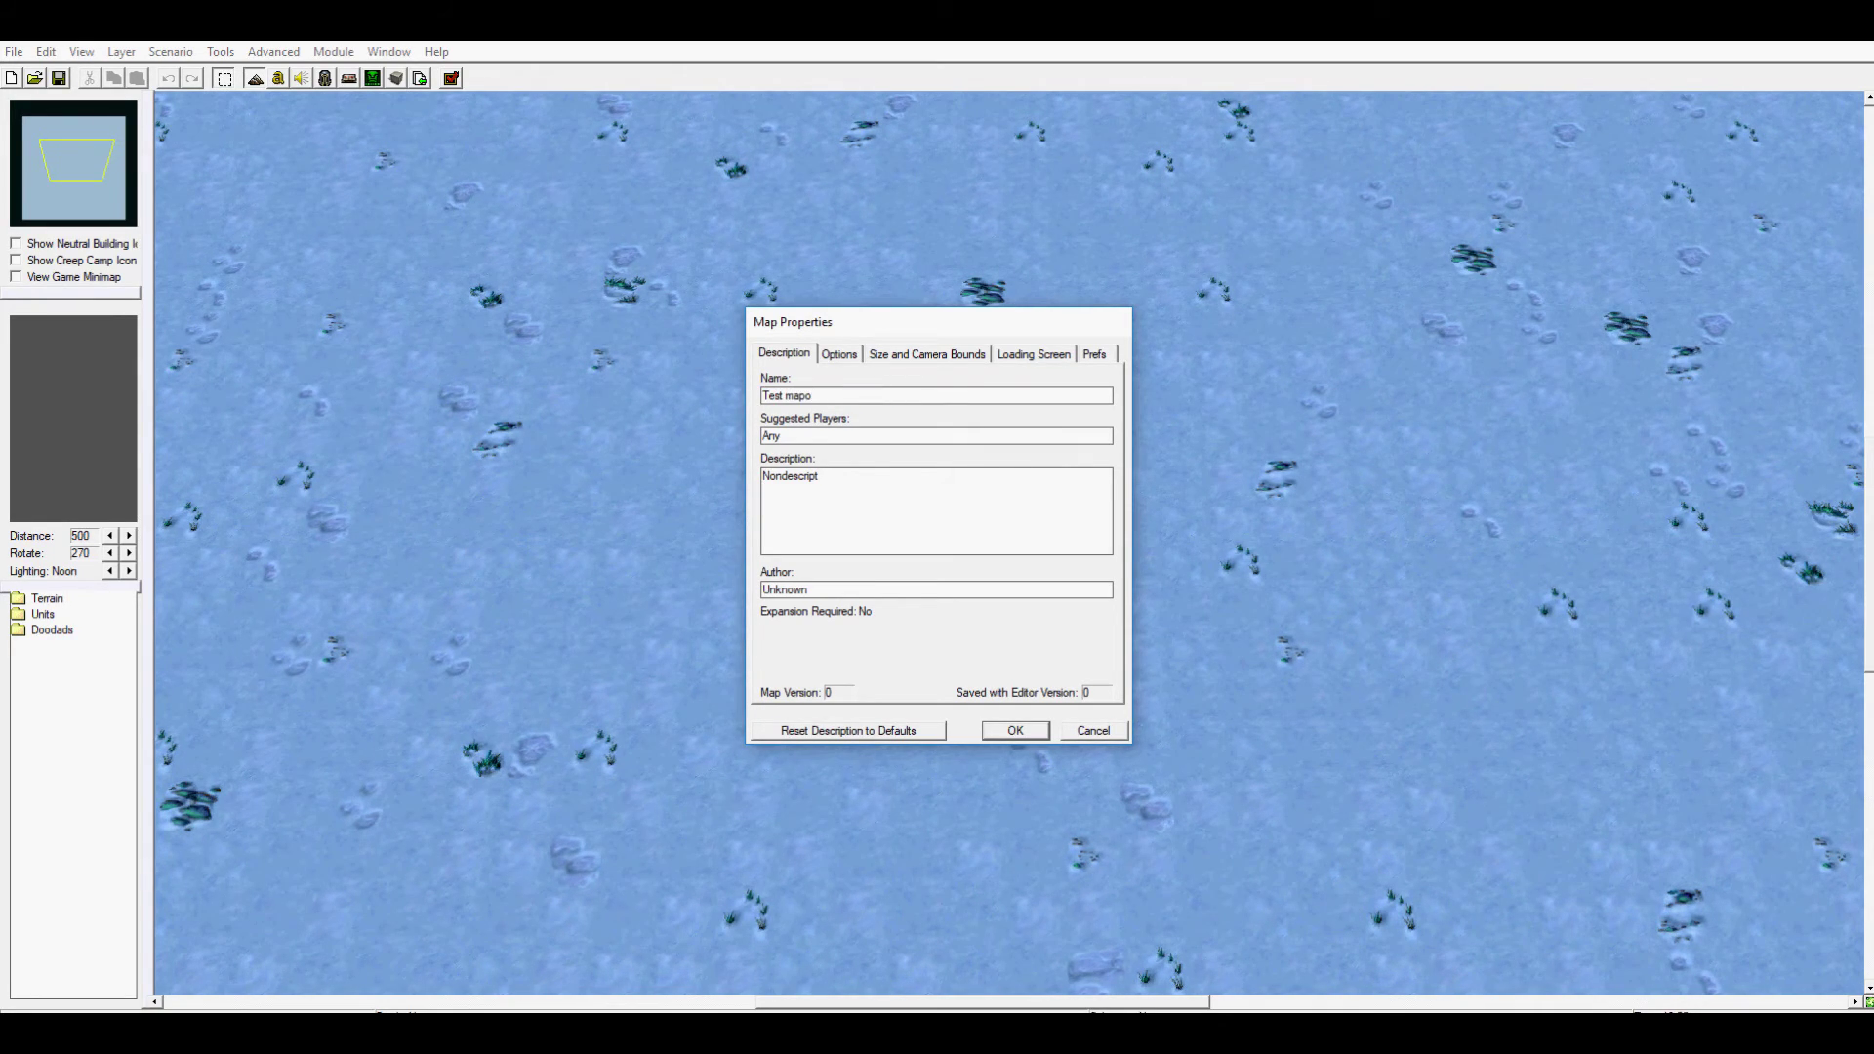
pyautogui.press('BackSpace')
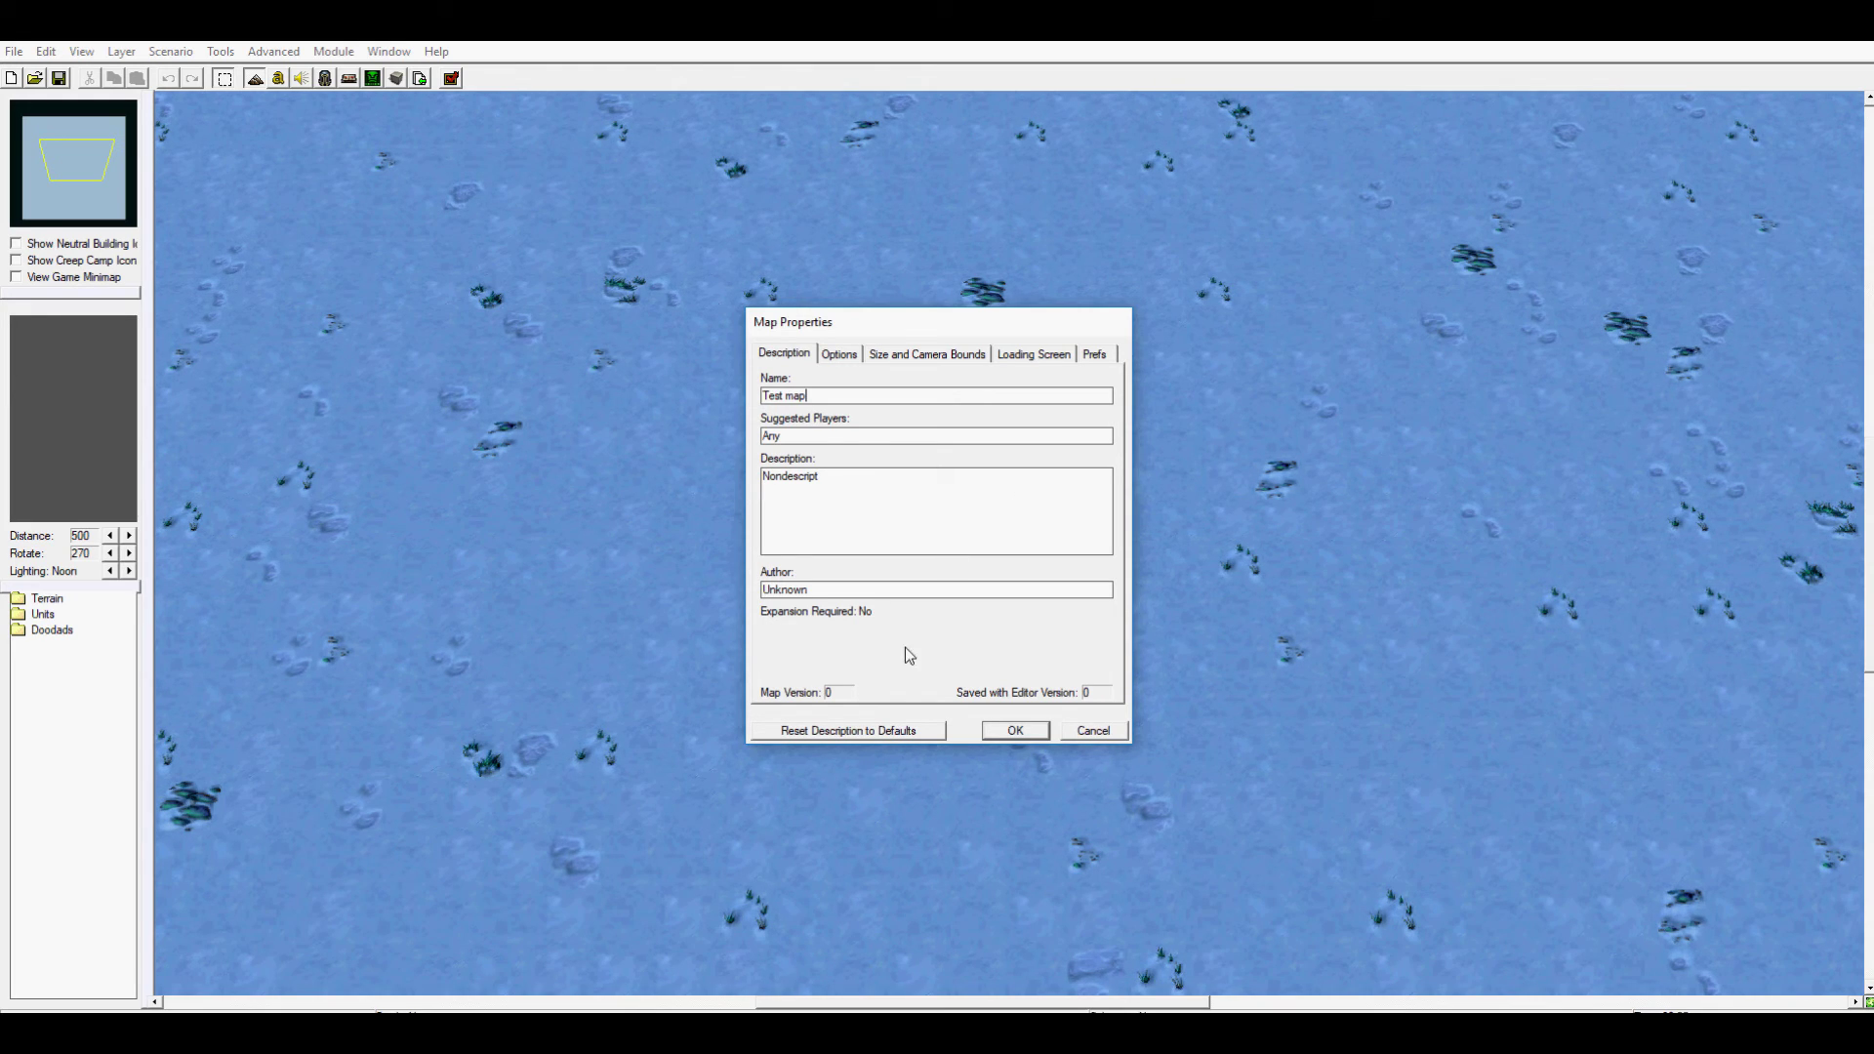
# Replace the default description and author with 'Test'
pyautogui.doubleClick(864, 475)
pyautogui.write('Test')
pyautogui.doubleClick(788, 590)
pyautogui.write('Test')
pyautogui.click(859, 359)
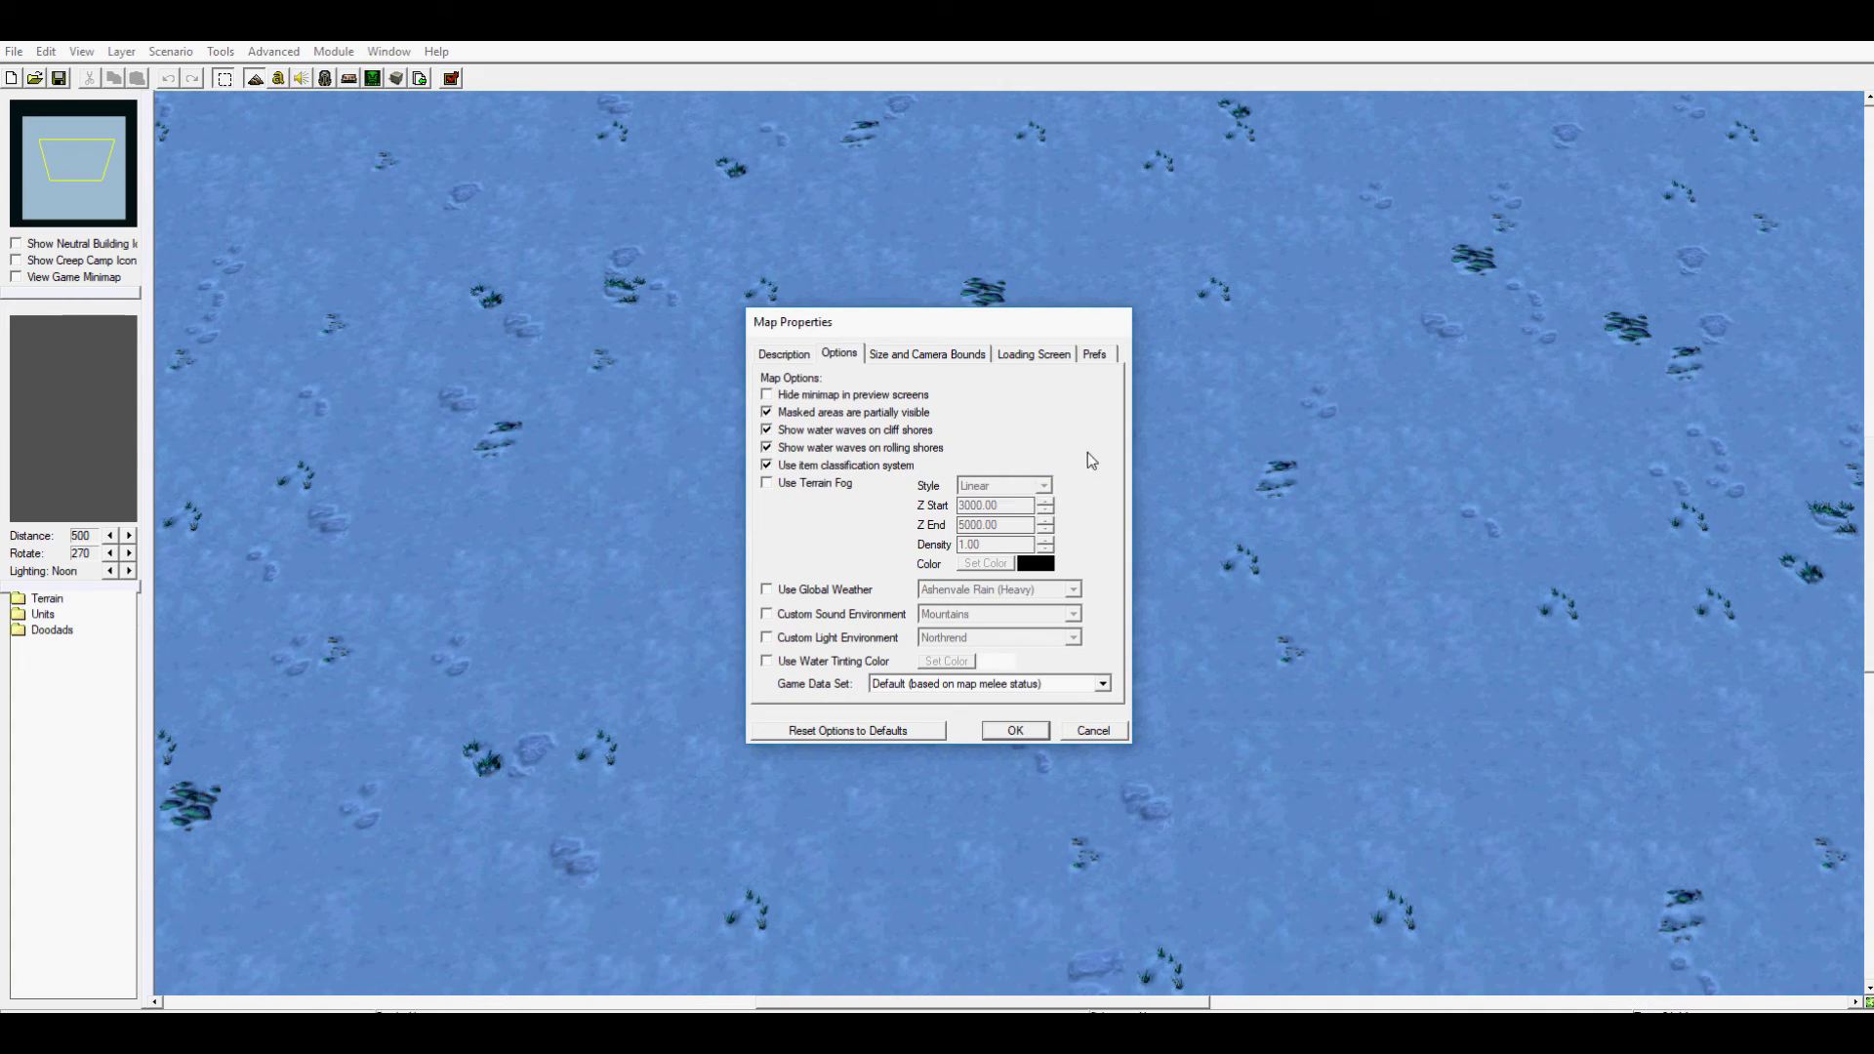
# Enable terrain fog and Northrend Snow (Light) global weather
pyautogui.click(824, 488)
pyautogui.click(826, 591)
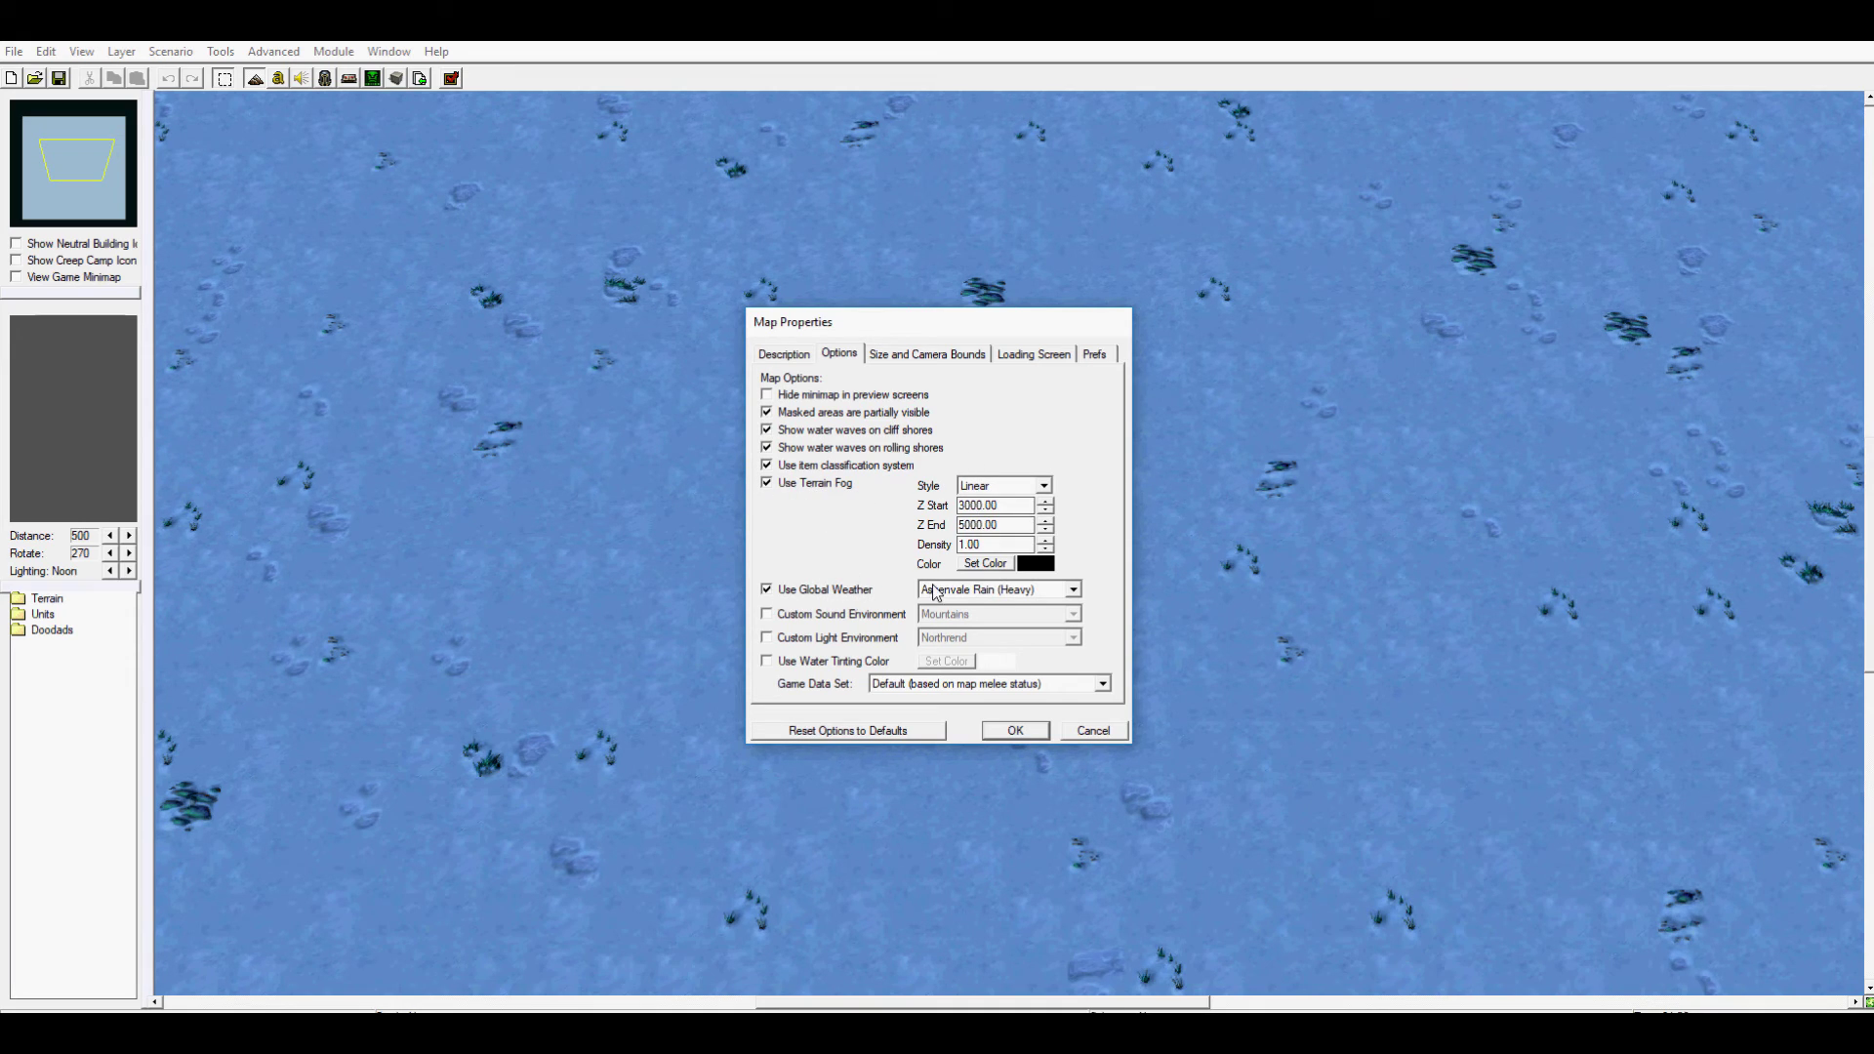
pyautogui.click(1002, 590)
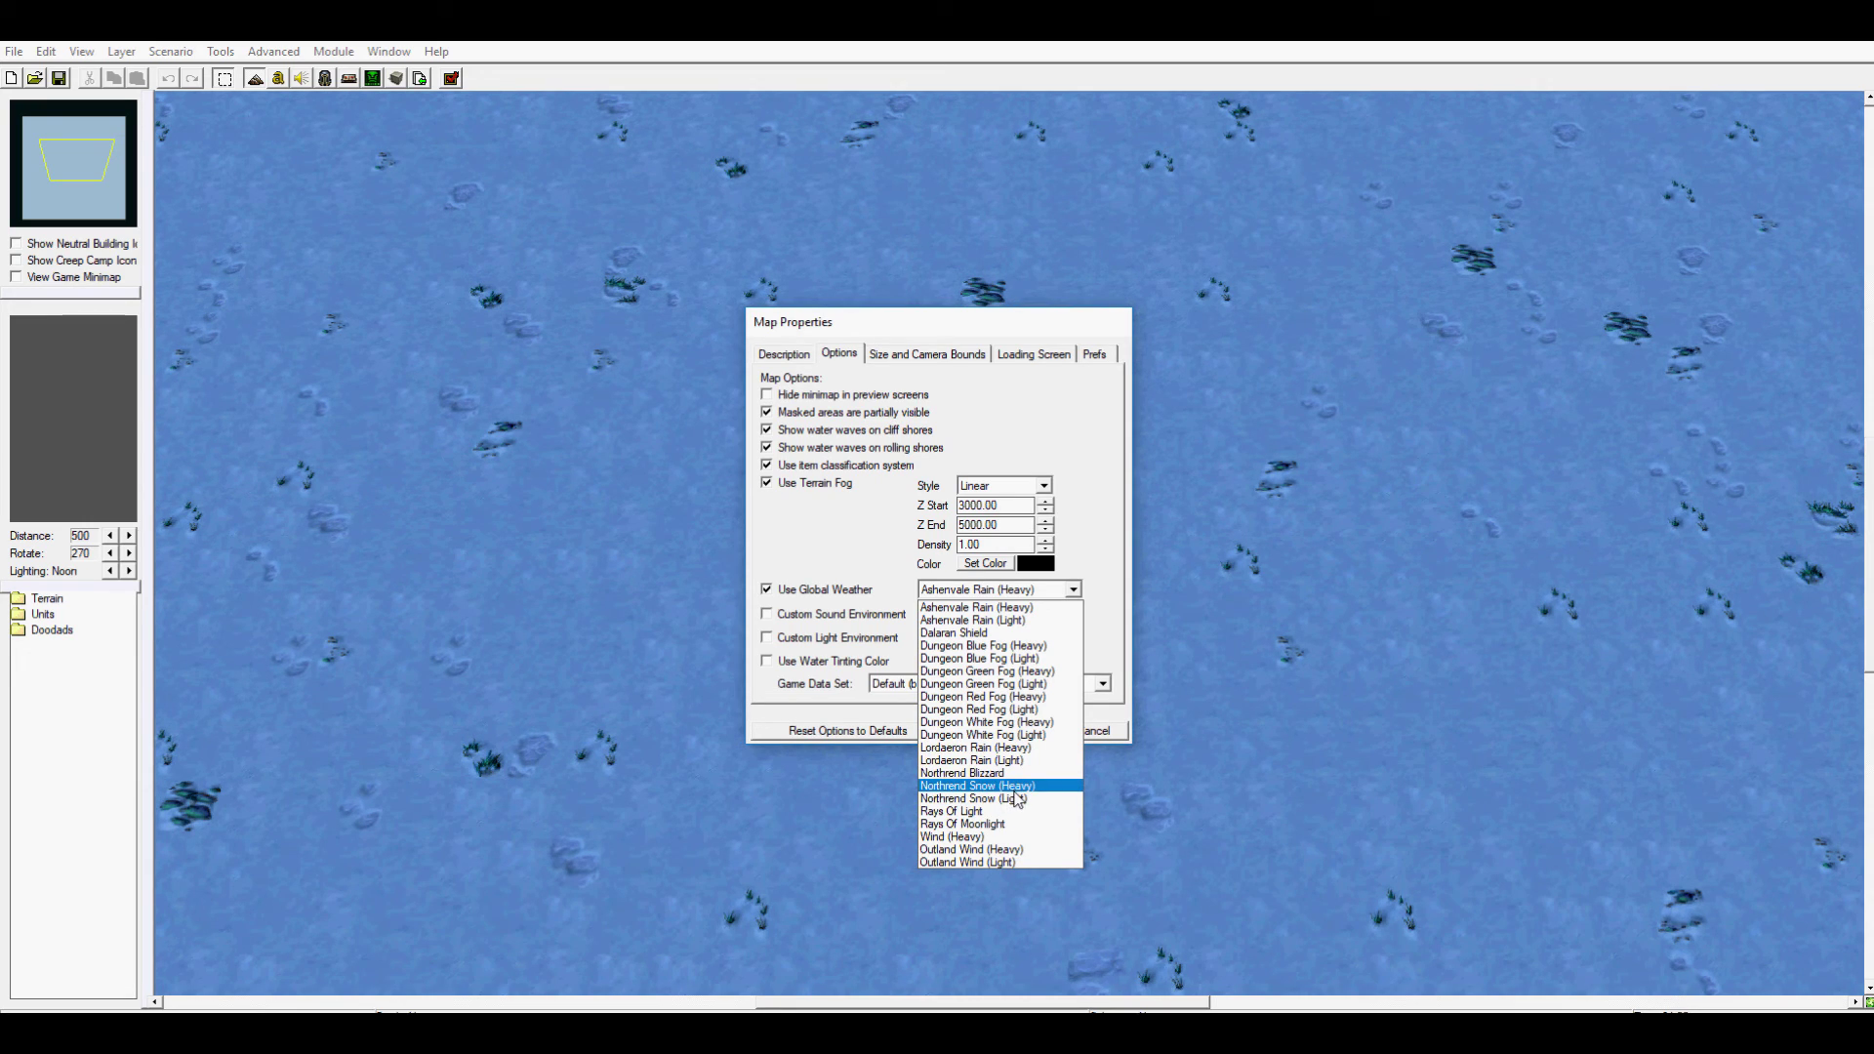
pyautogui.click(1016, 798)
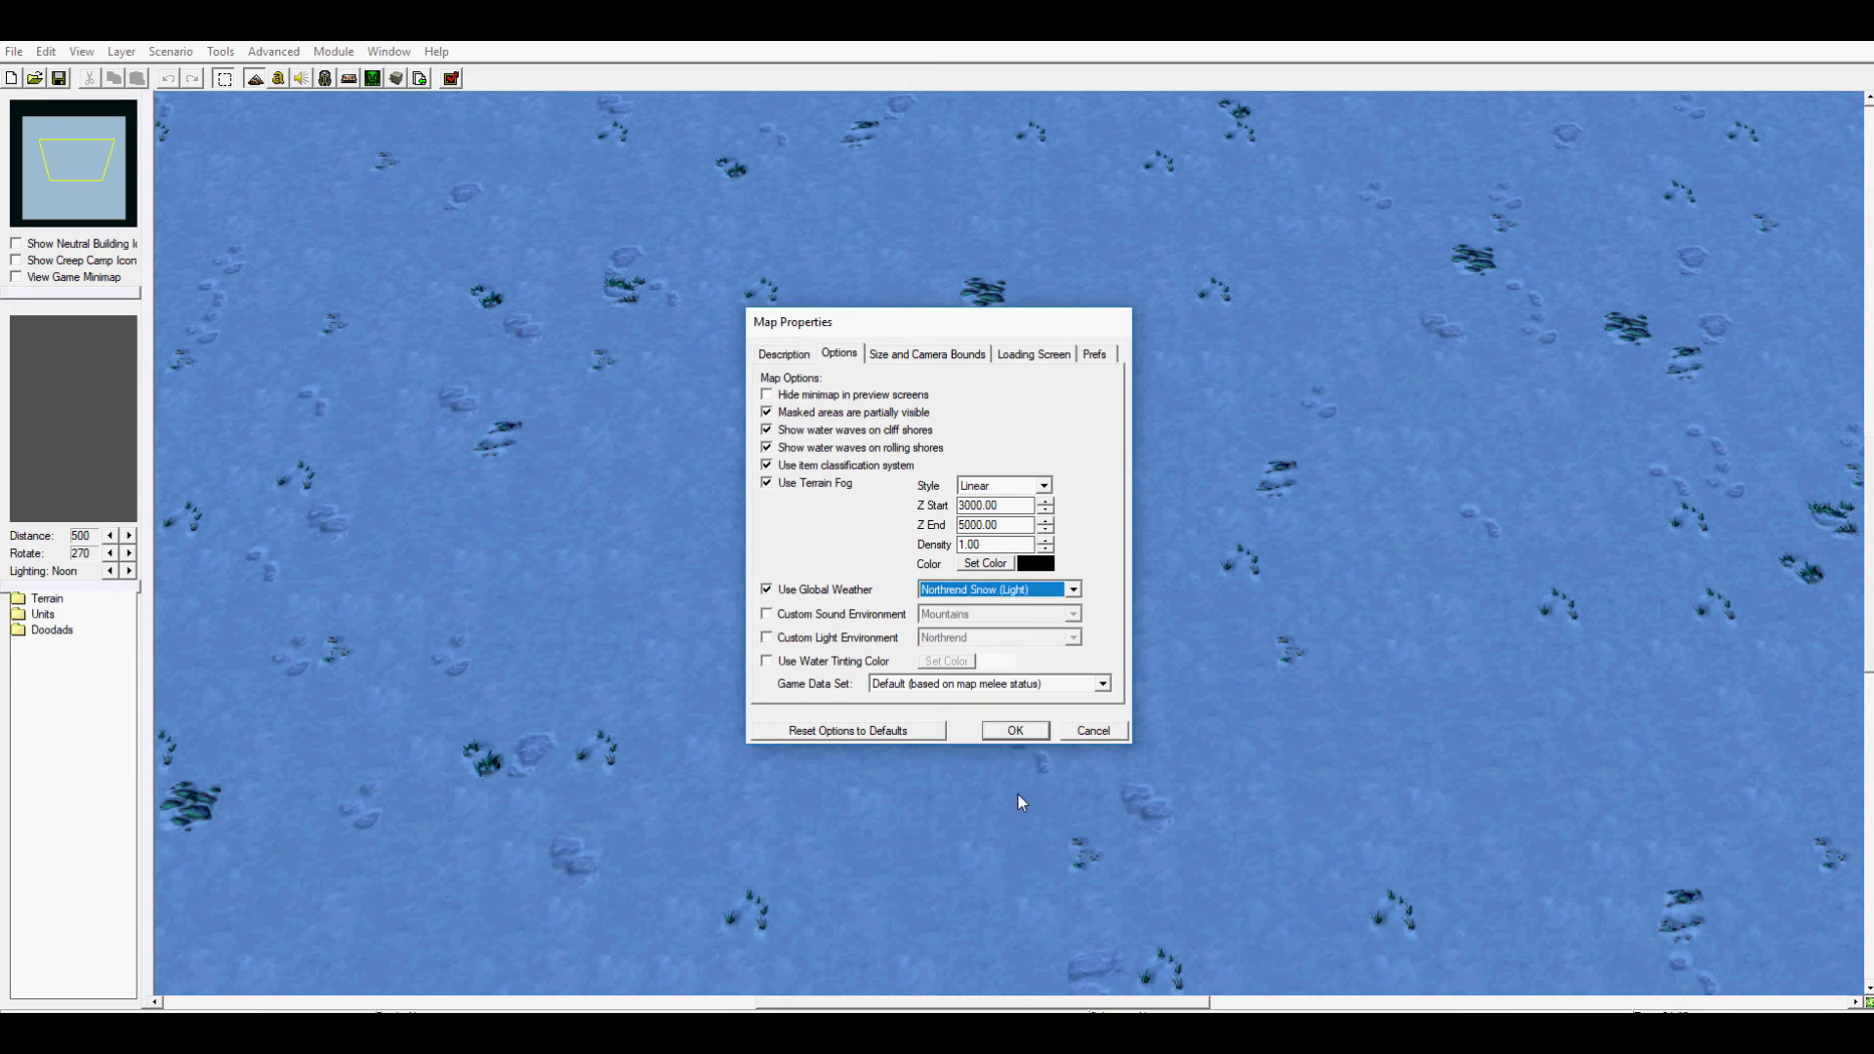
pyautogui.click(929, 353)
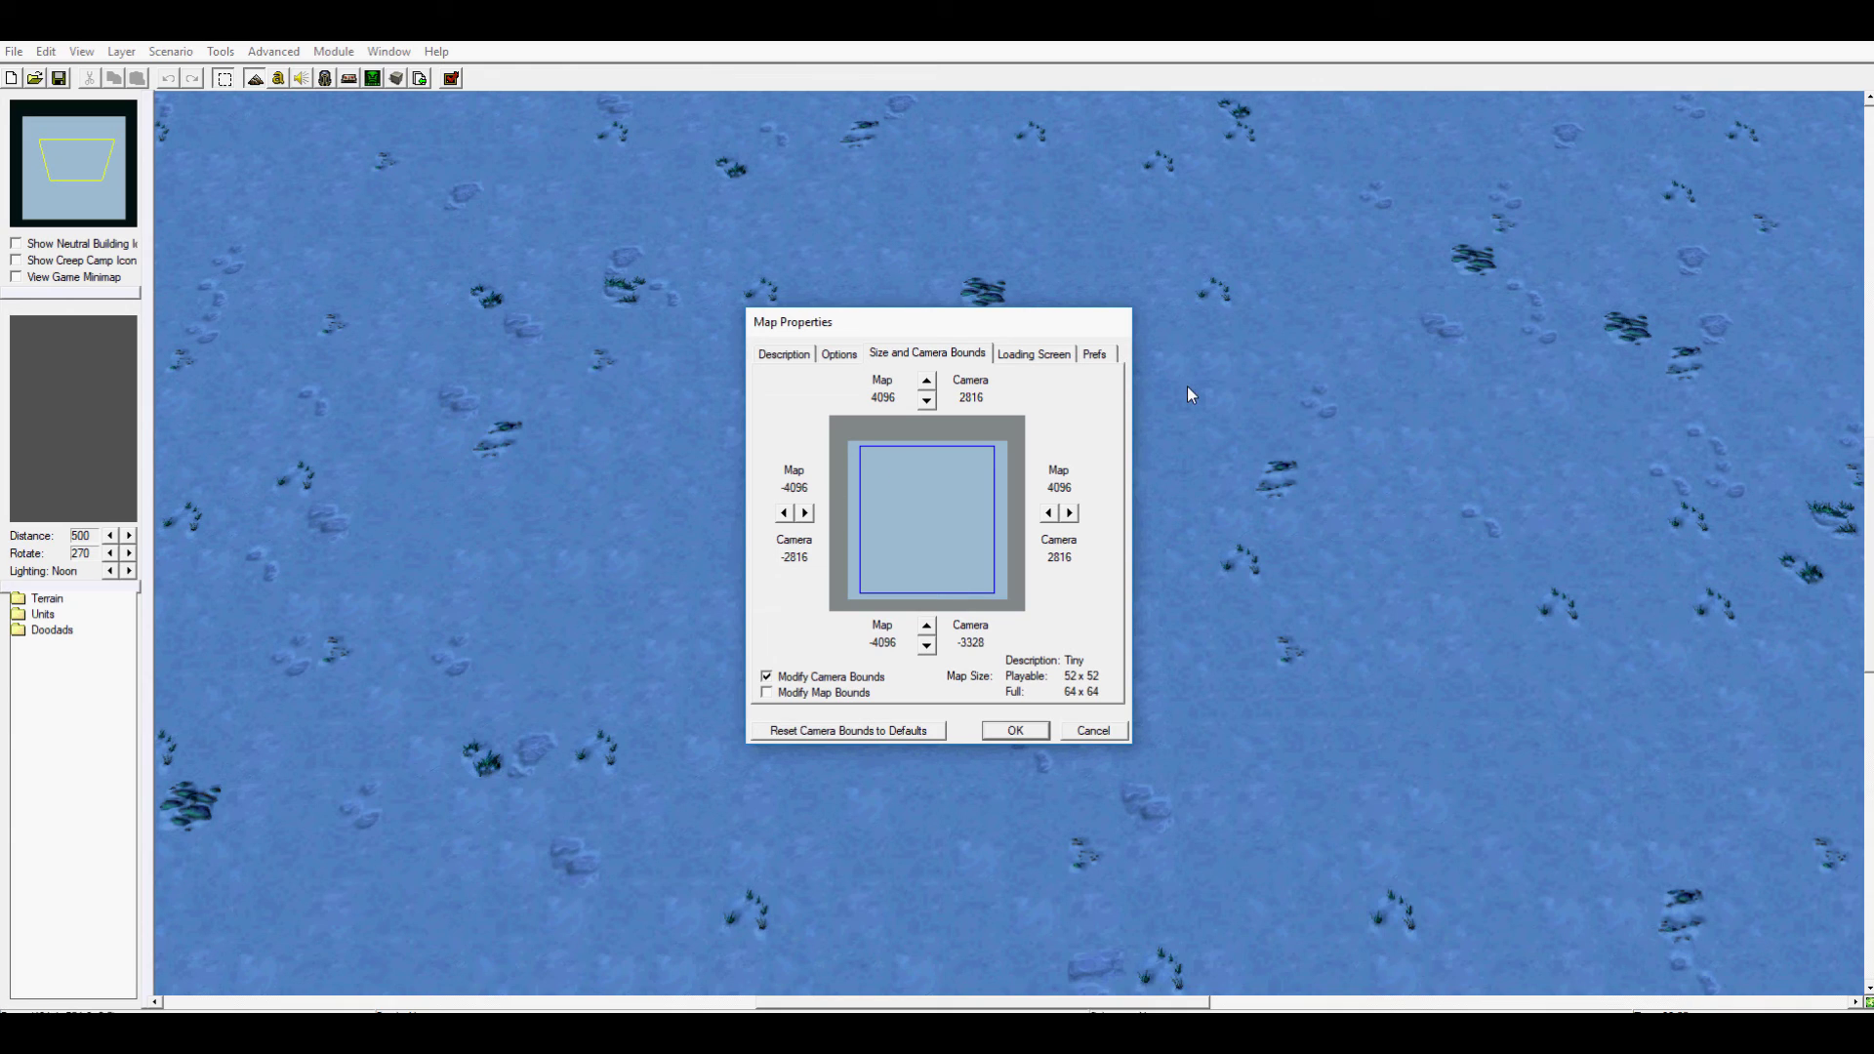
# Set the loading screen to the Credits campaign screen
pyautogui.click(1037, 357)
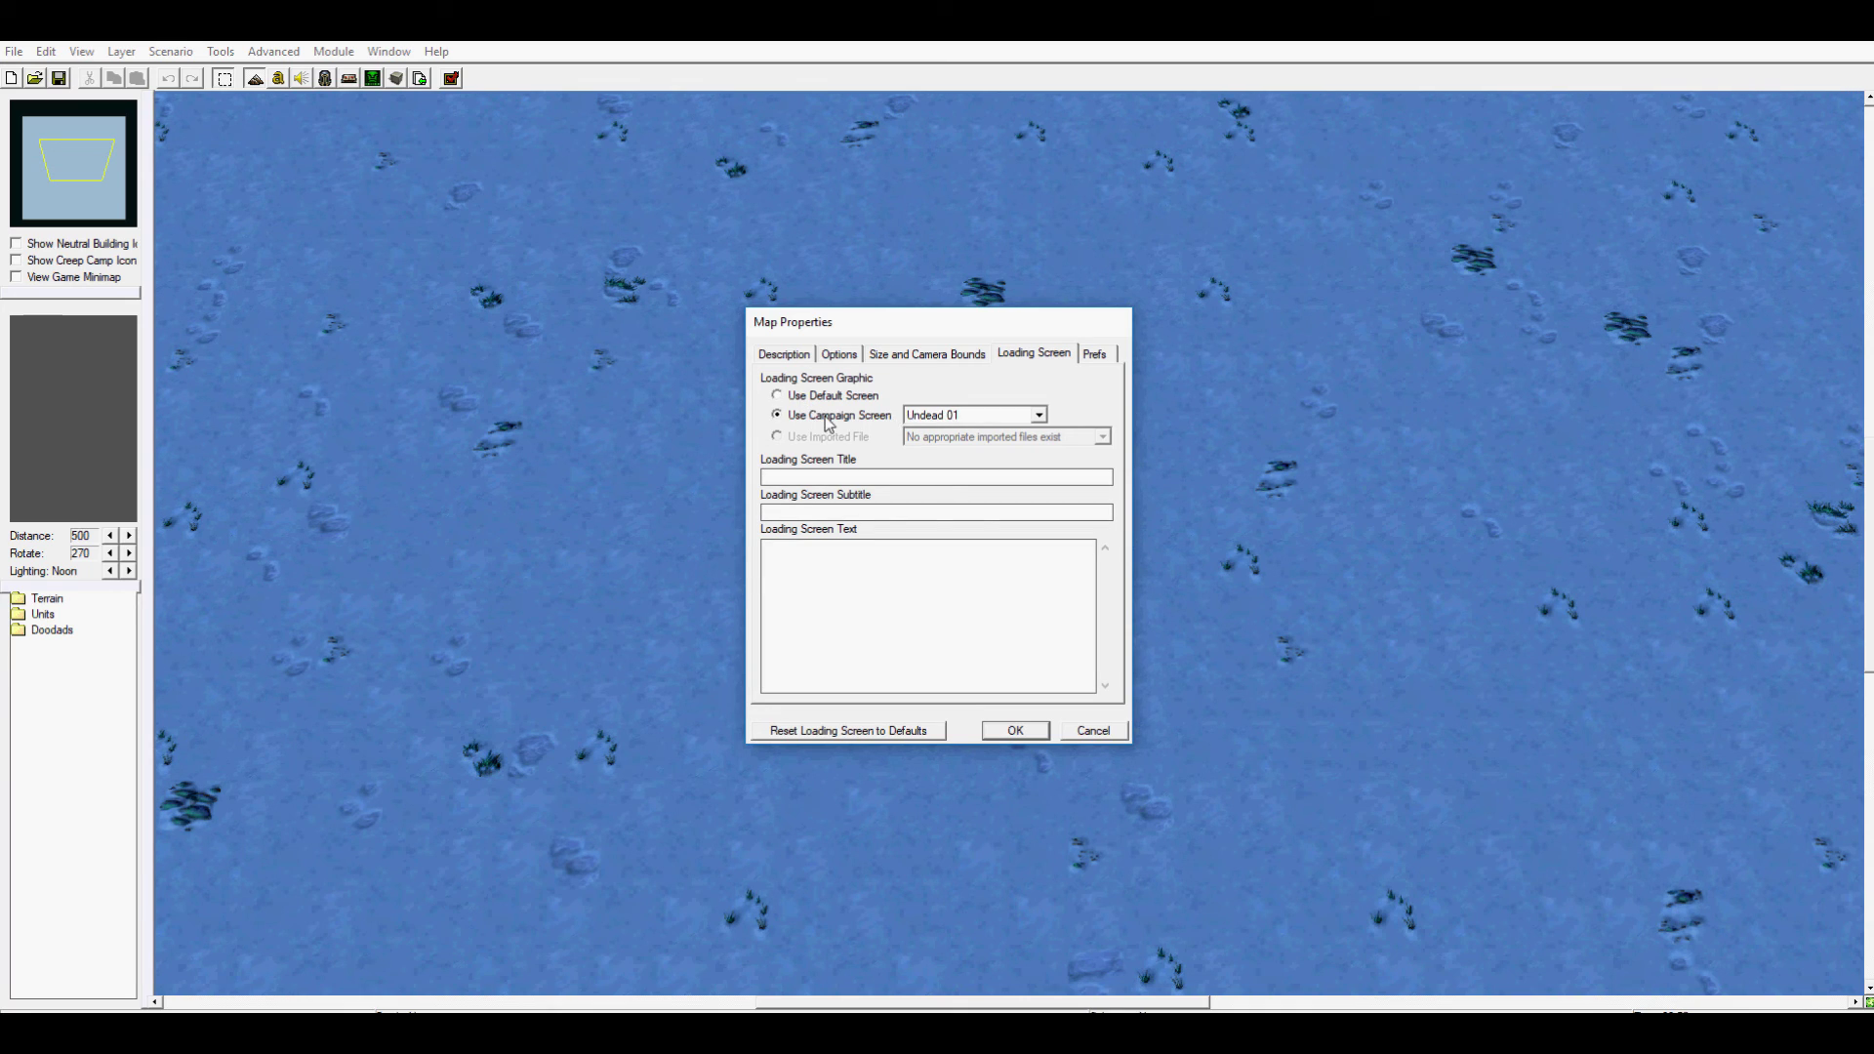
pyautogui.click(969, 417)
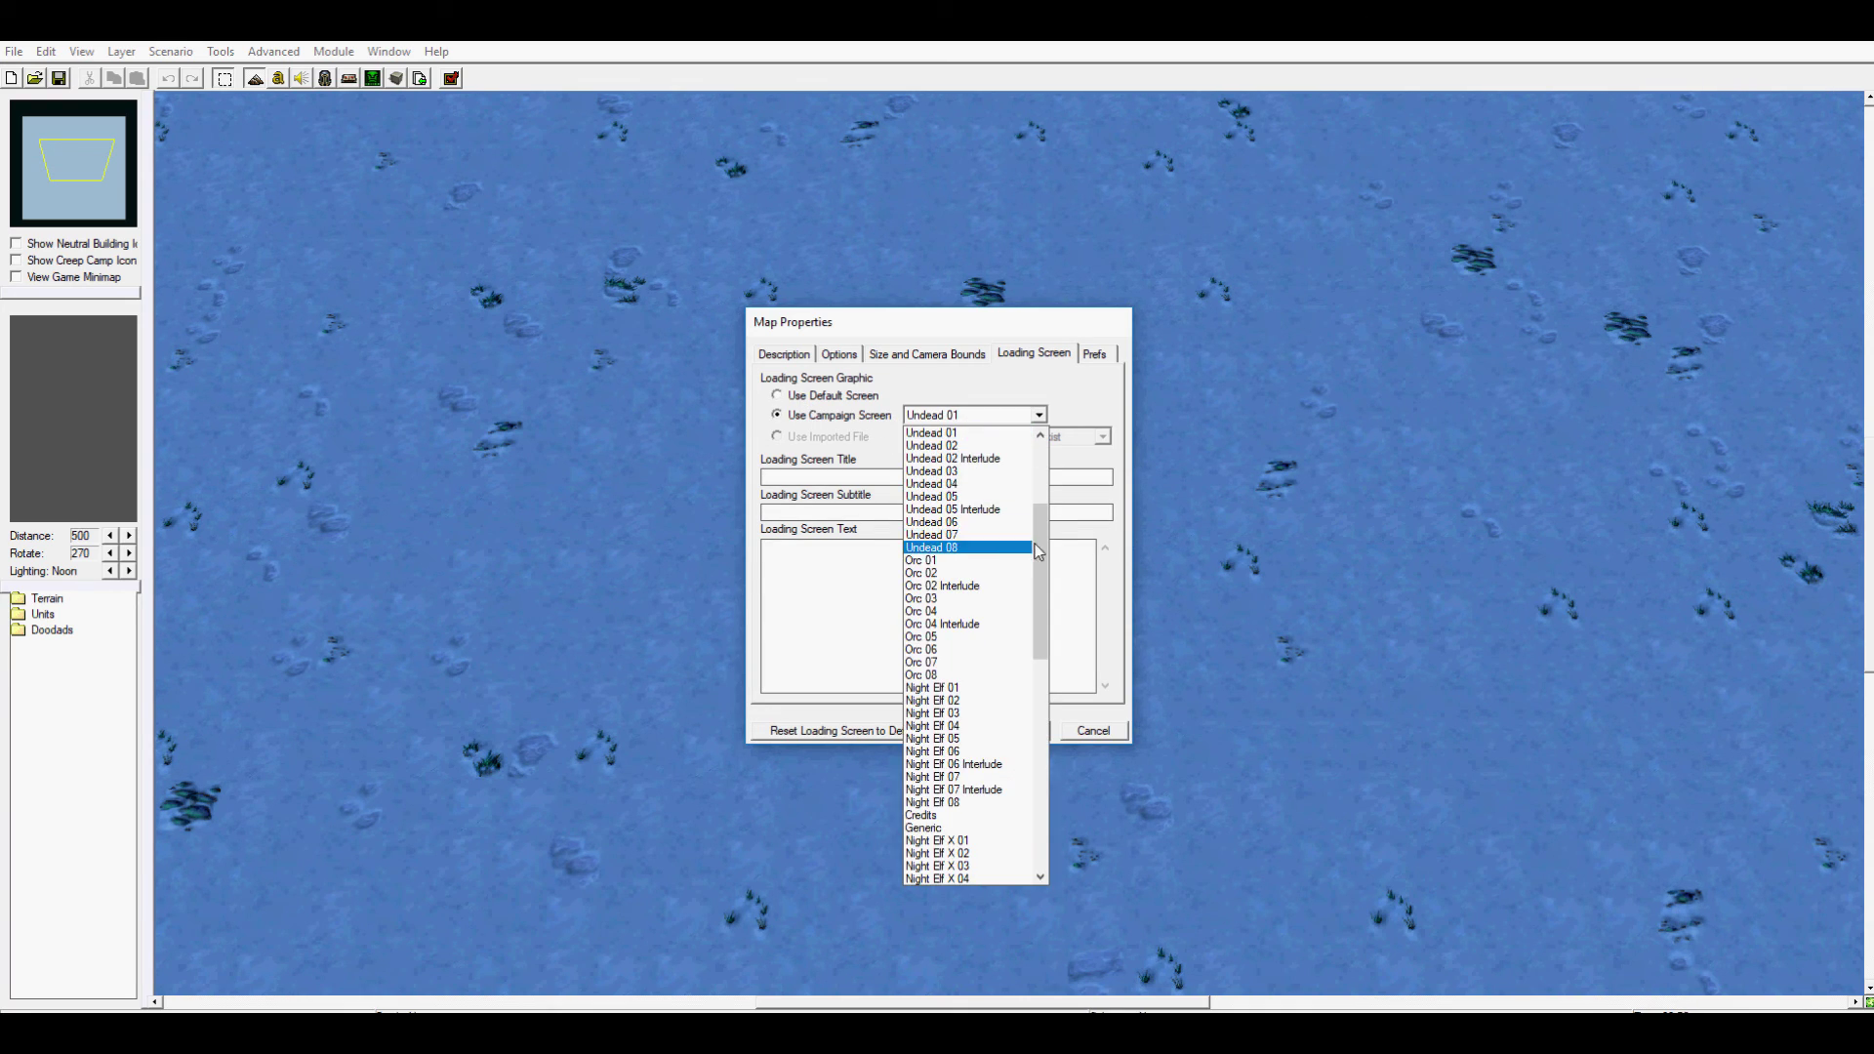
pyautogui.moveTo(1034, 543); pyautogui.dragTo(1056, 680)
pyautogui.click(841, 371)
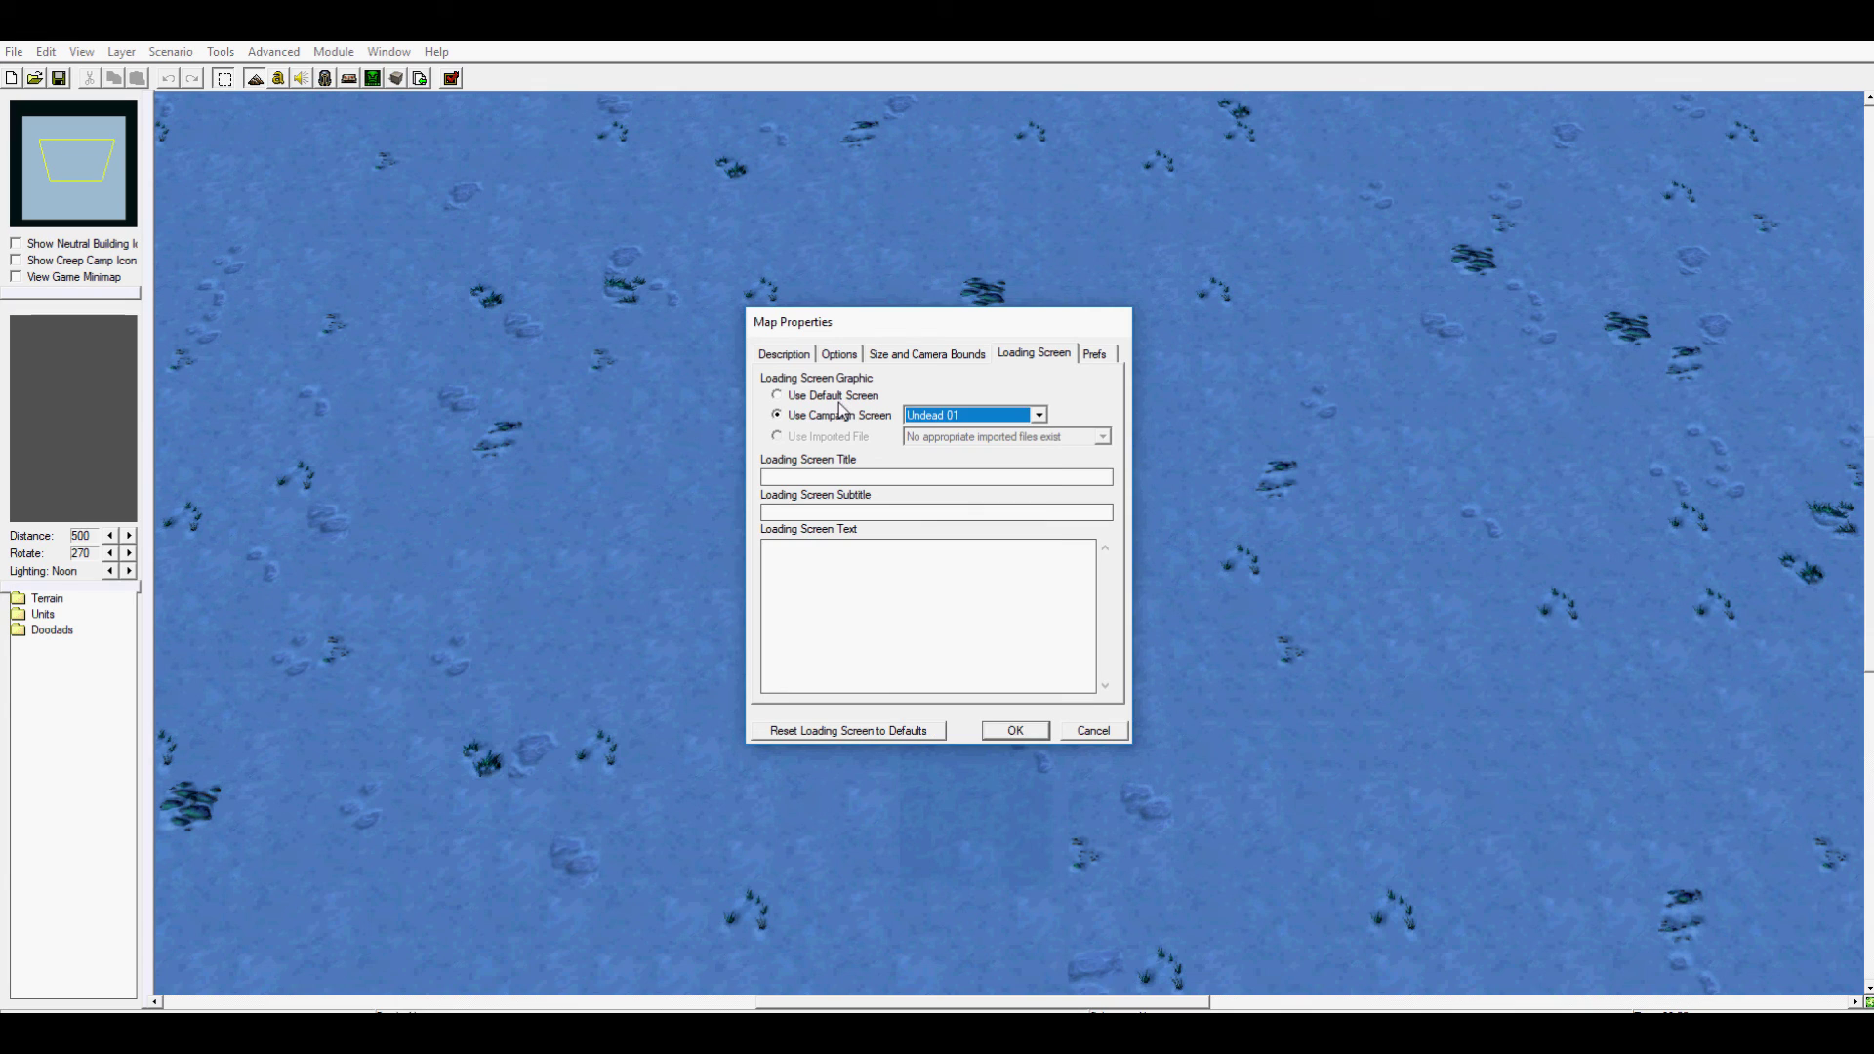
pyautogui.click(833, 396)
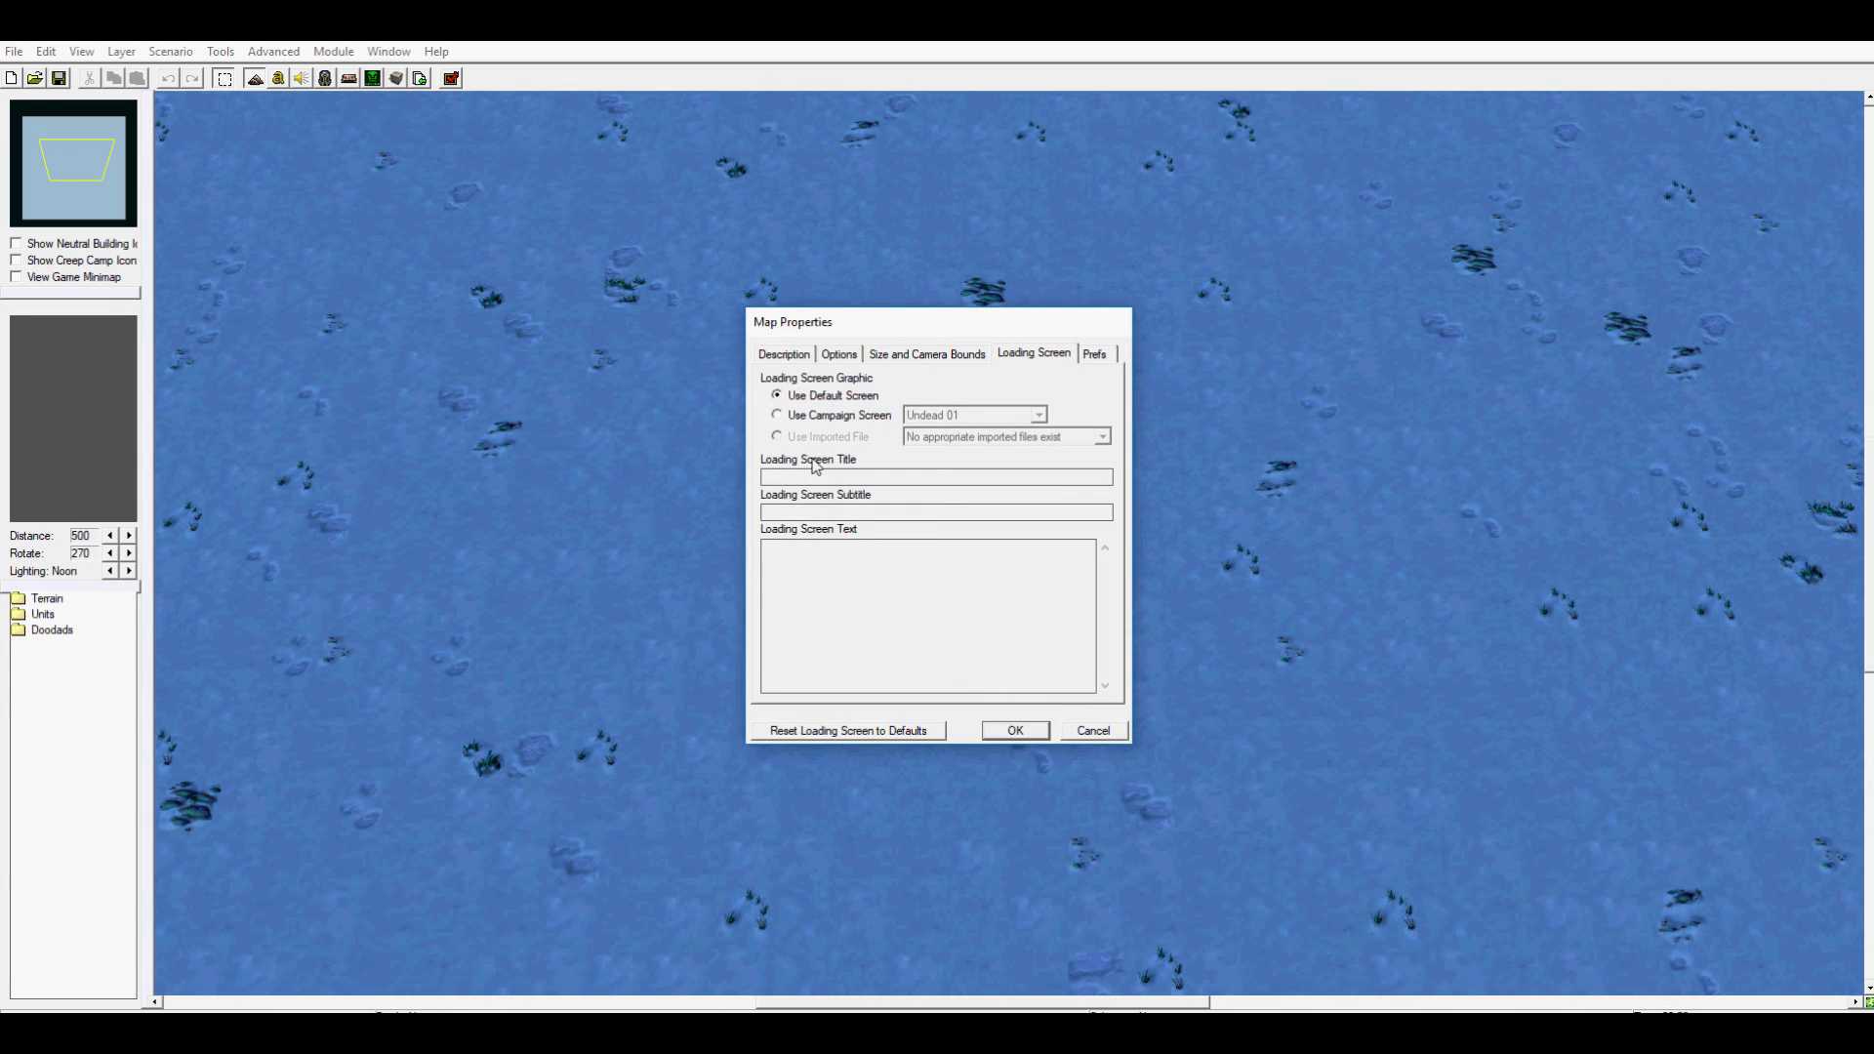
pyautogui.click(851, 418)
pyautogui.click(956, 418)
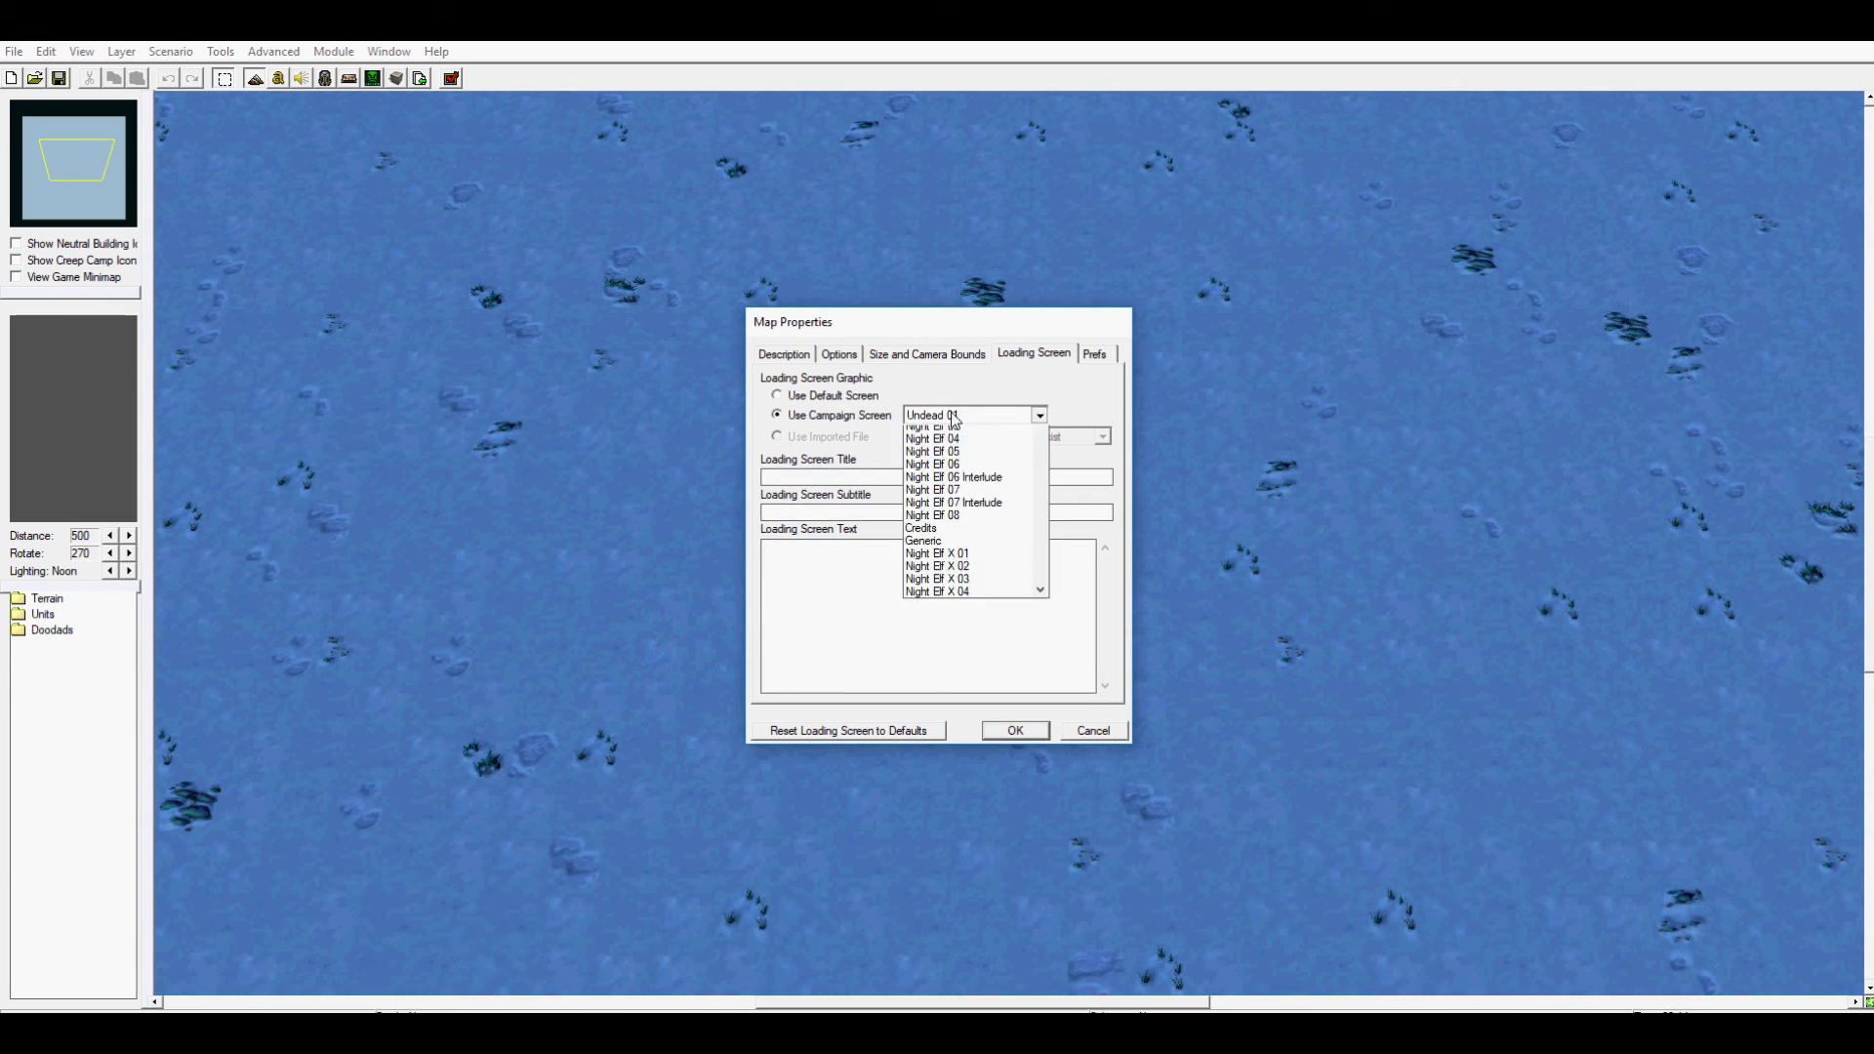
pyautogui.click(957, 418)
pyautogui.click(1039, 414)
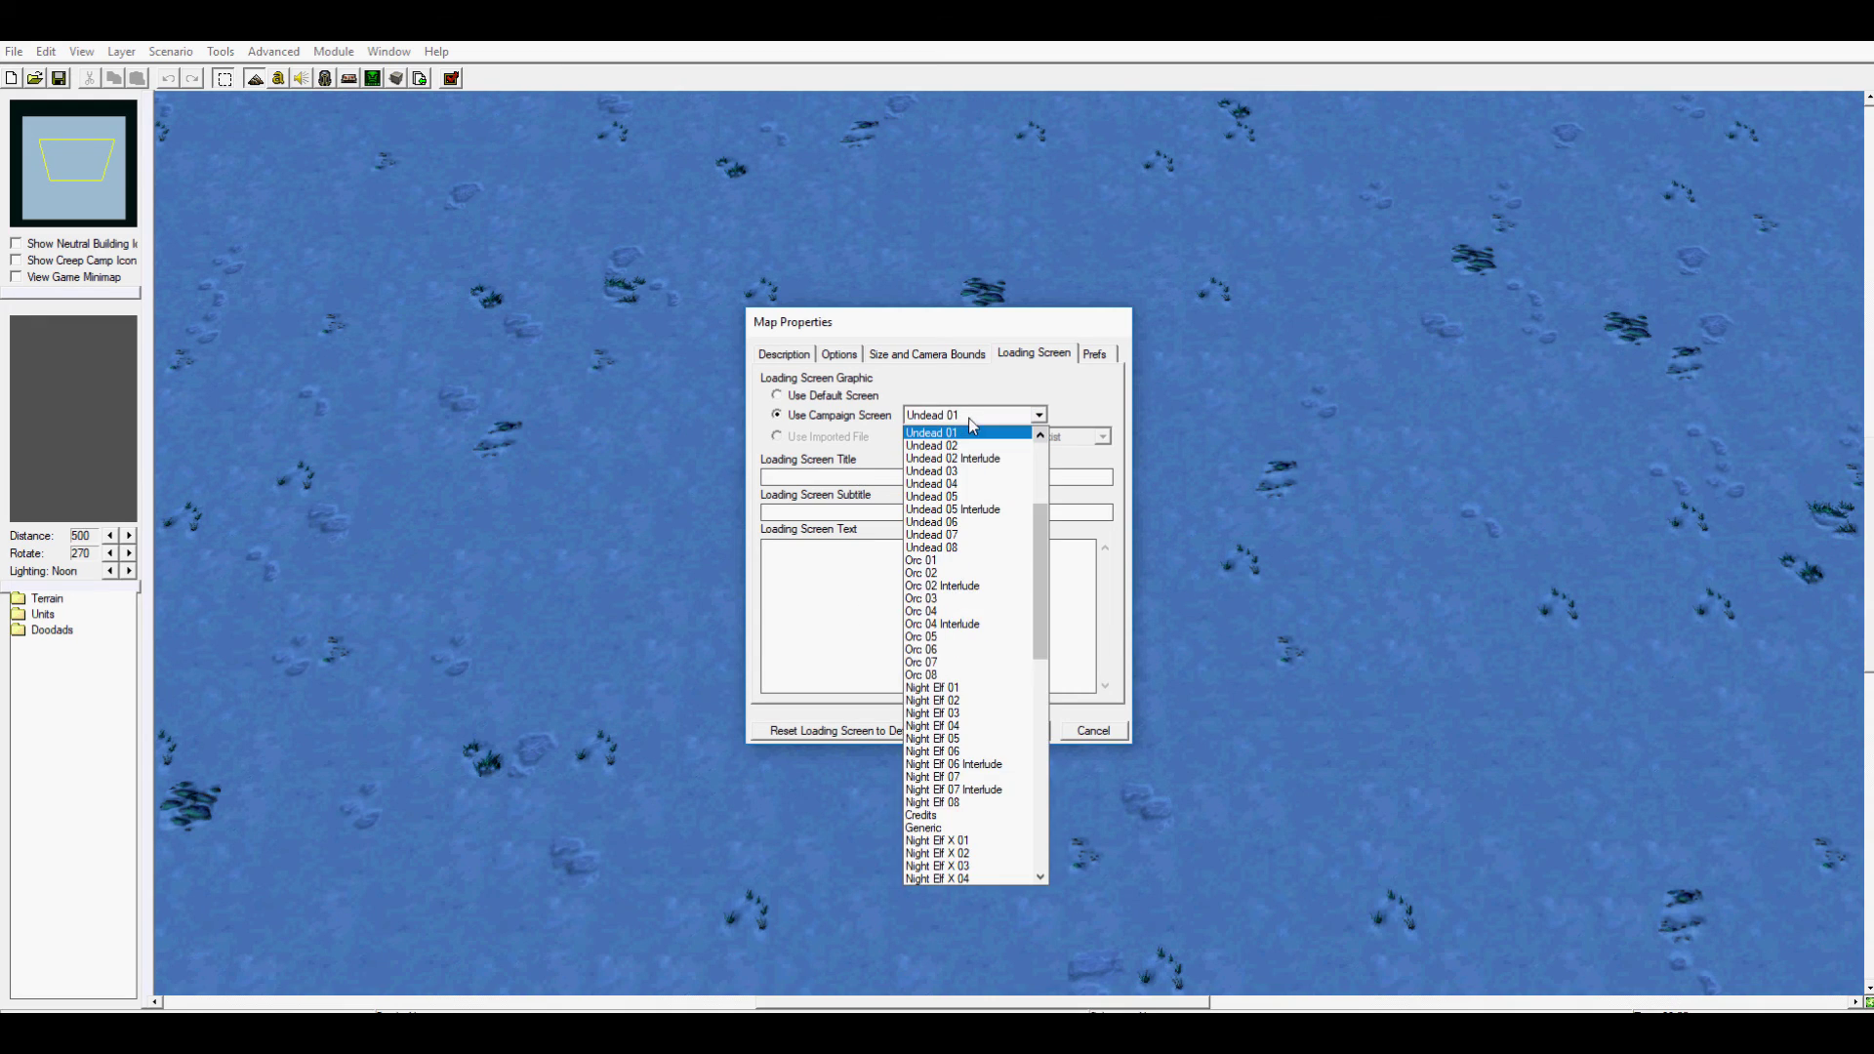
pyautogui.click(957, 818)
# Enter loading screen title 'Test', subtitle 'Test 2' and text 'Test 3'
pyautogui.click(826, 476)
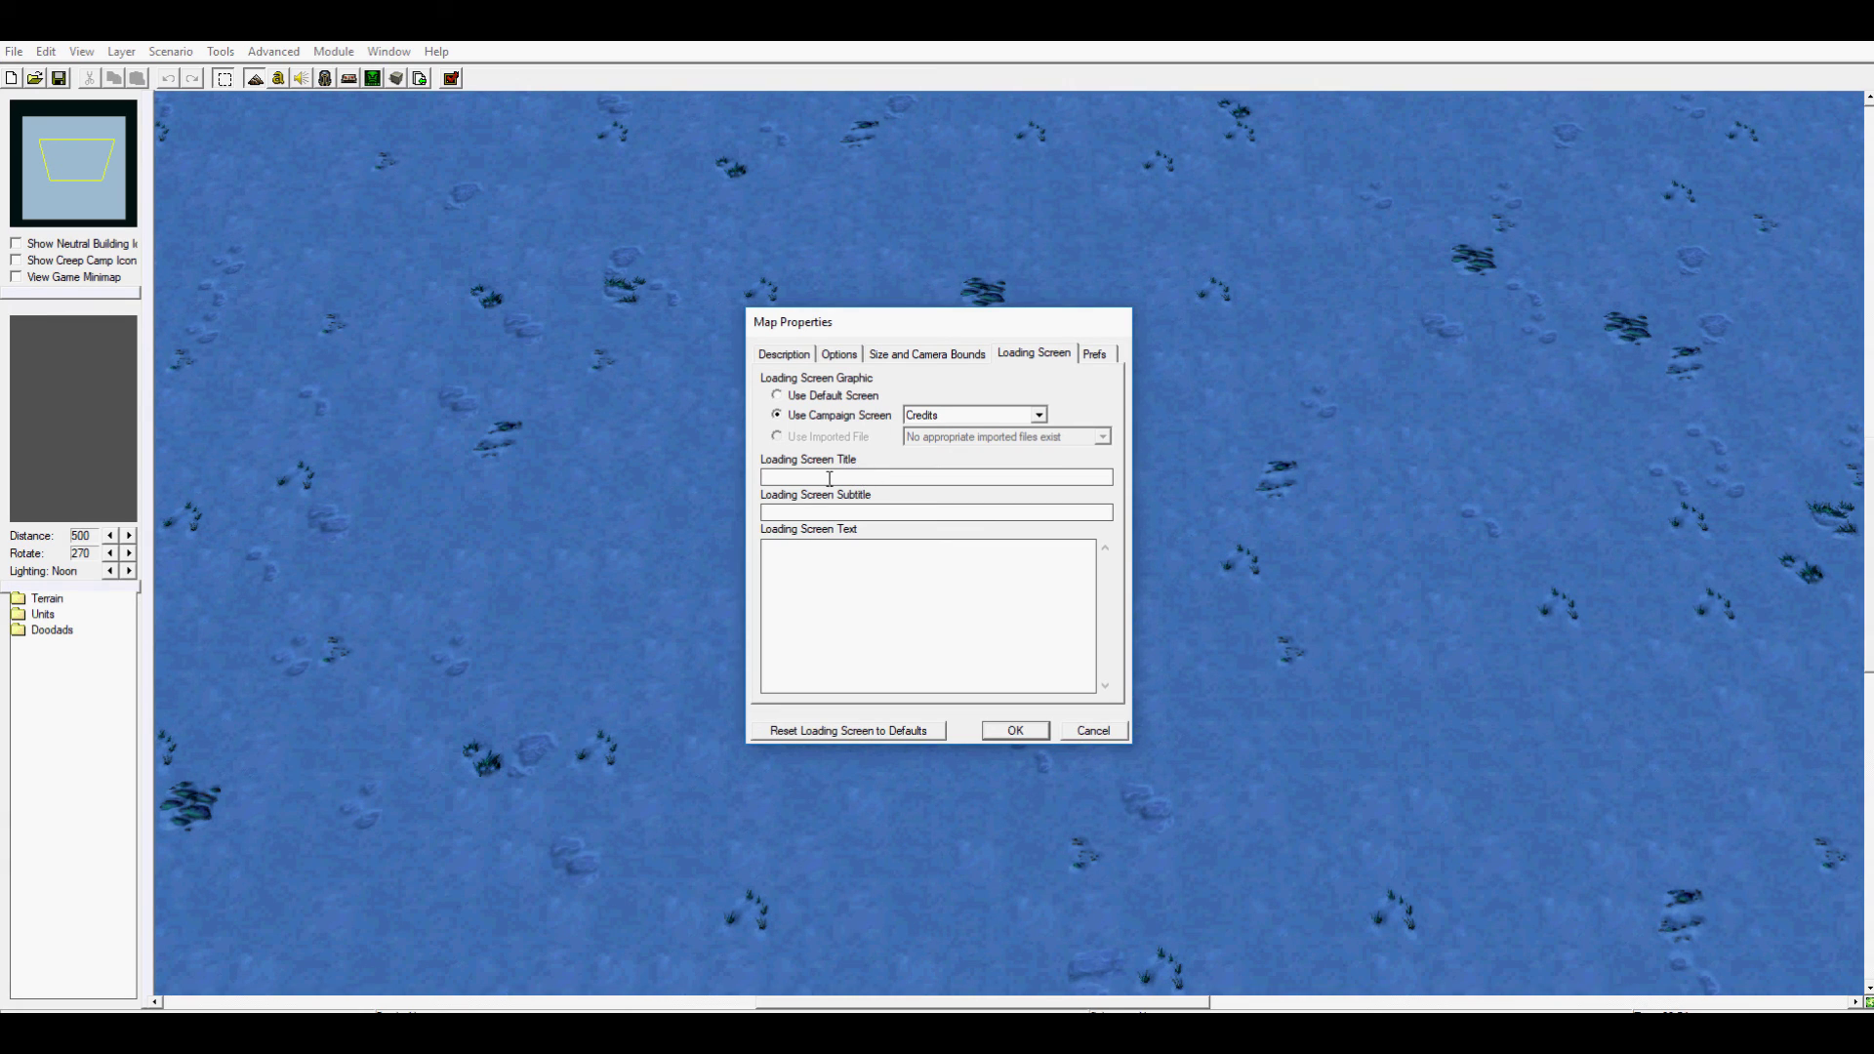
pyautogui.write('Test')
pyautogui.press('Tab')
pyautogui.write('Test 2Test 3')
# Check the Prefs tab, then apply the map properties with OK
pyautogui.click(1094, 353)
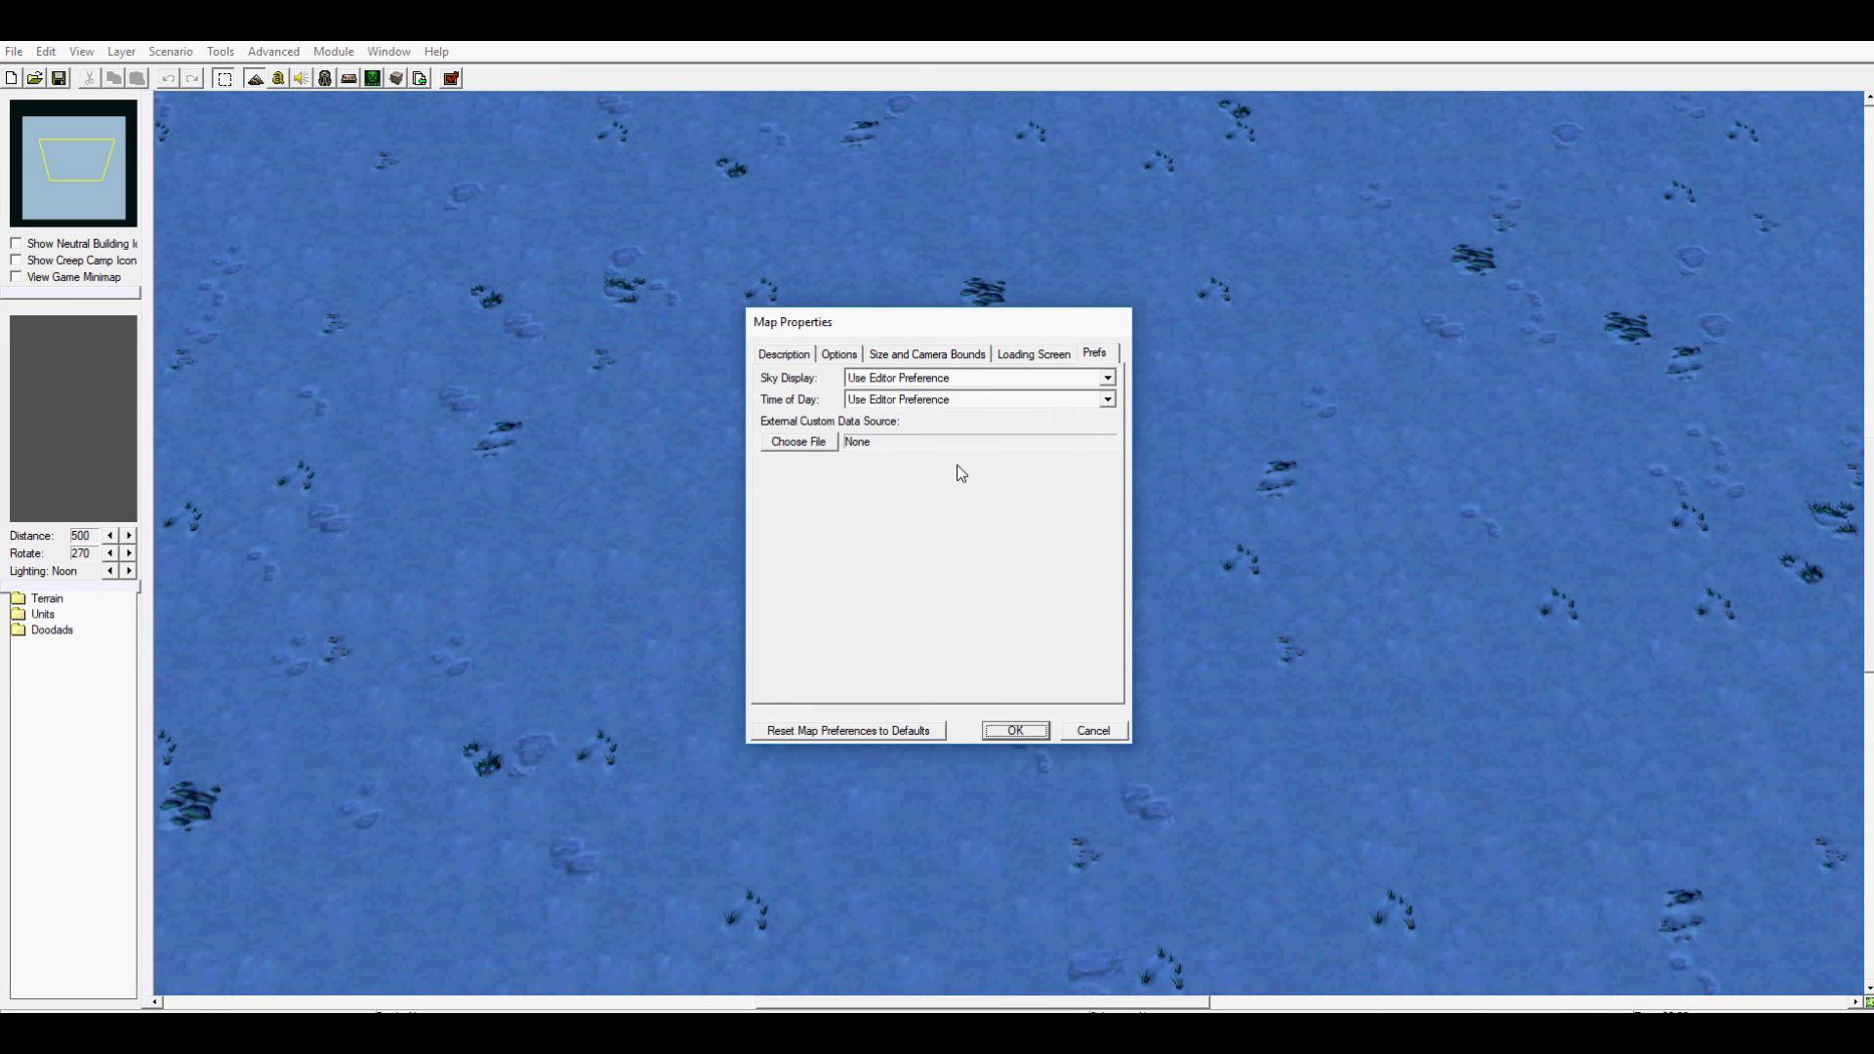
pyautogui.click(1017, 731)
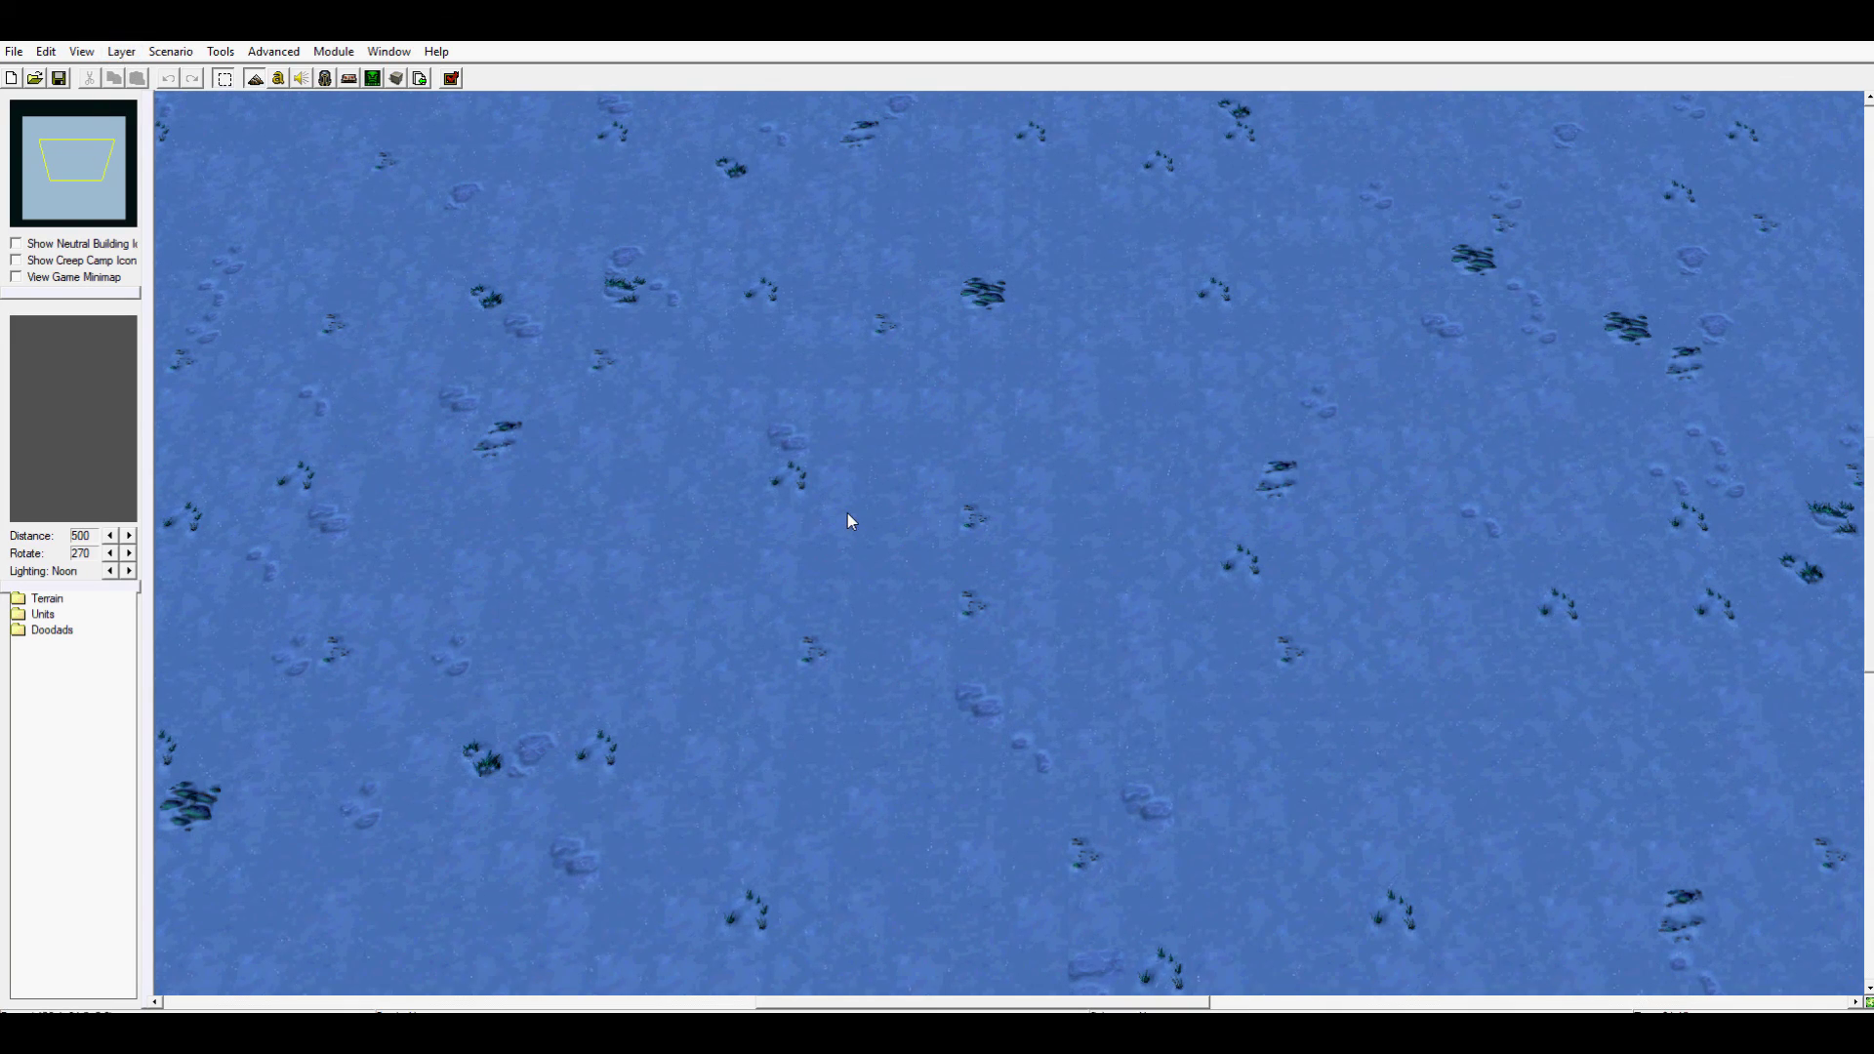
# Test-launch the map, accepting the start-location warnings, and continue past the Credits loading screen
pyautogui.click(451, 78)
pyautogui.click(996, 605)
pyautogui.click(979, 615)
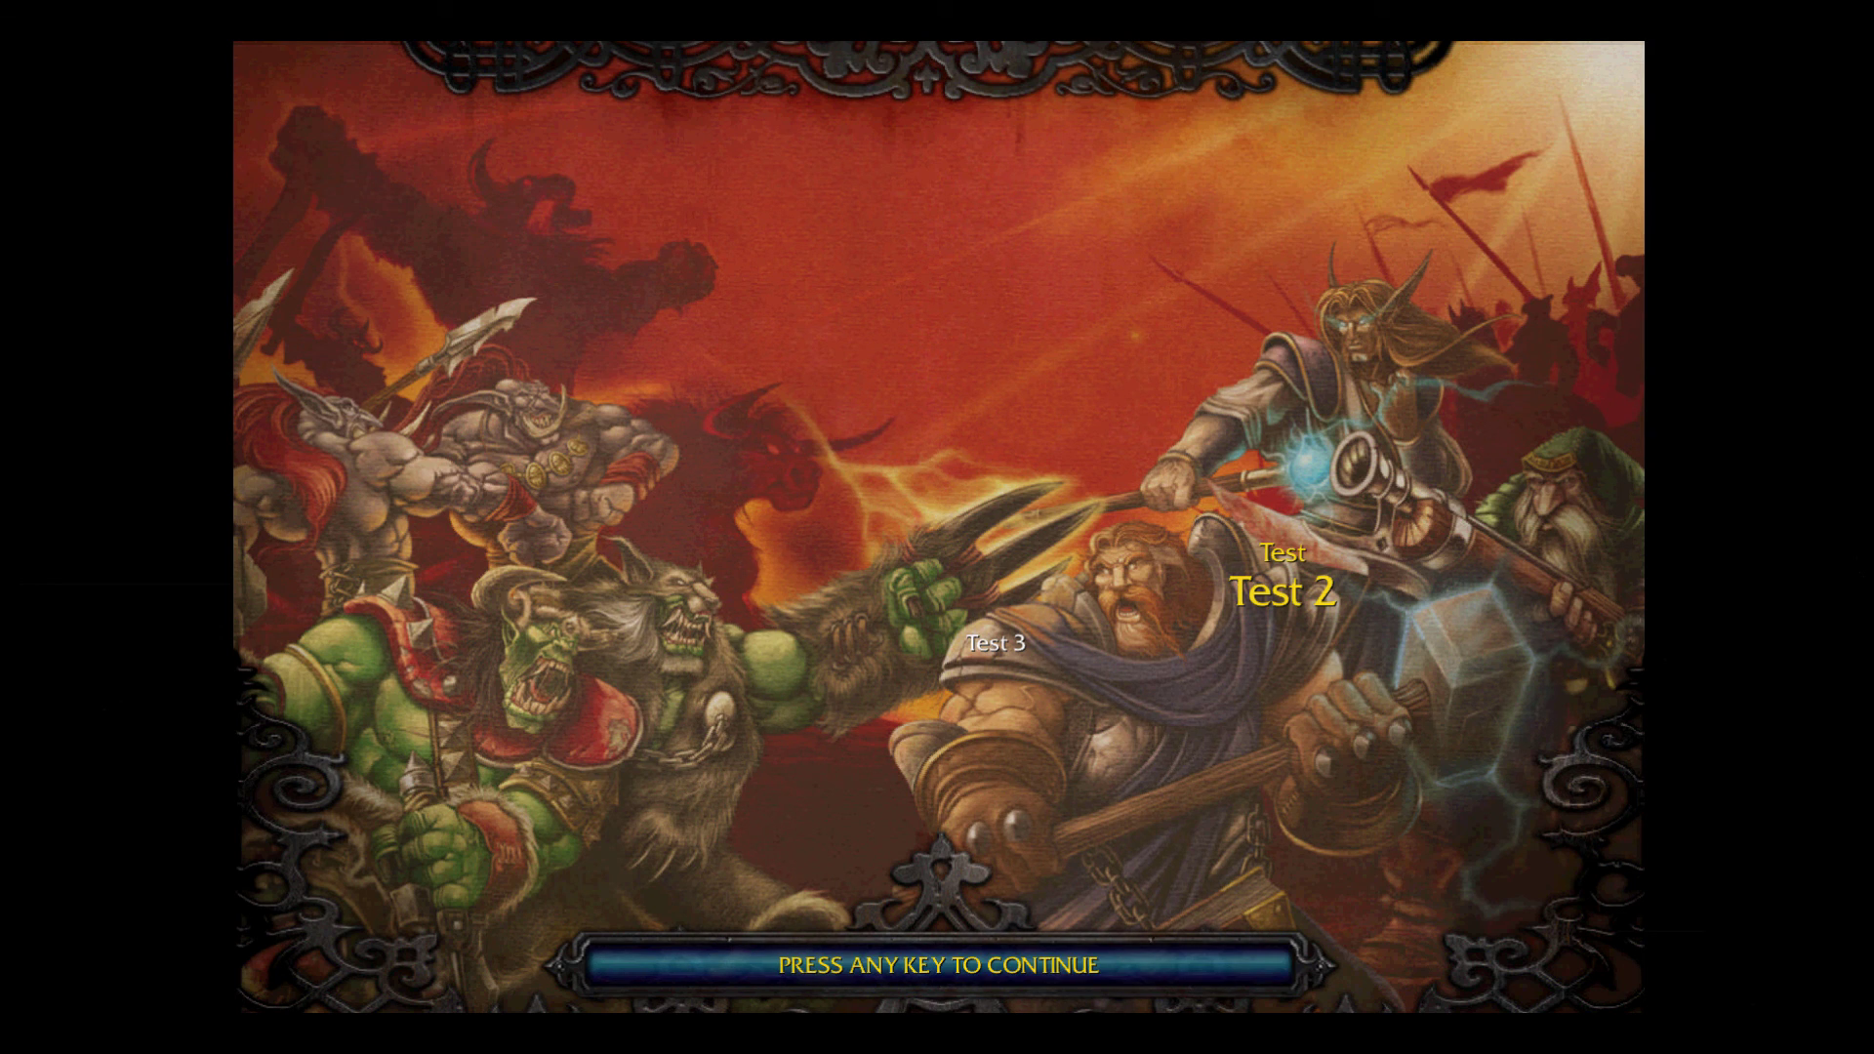
pyautogui.press('space')
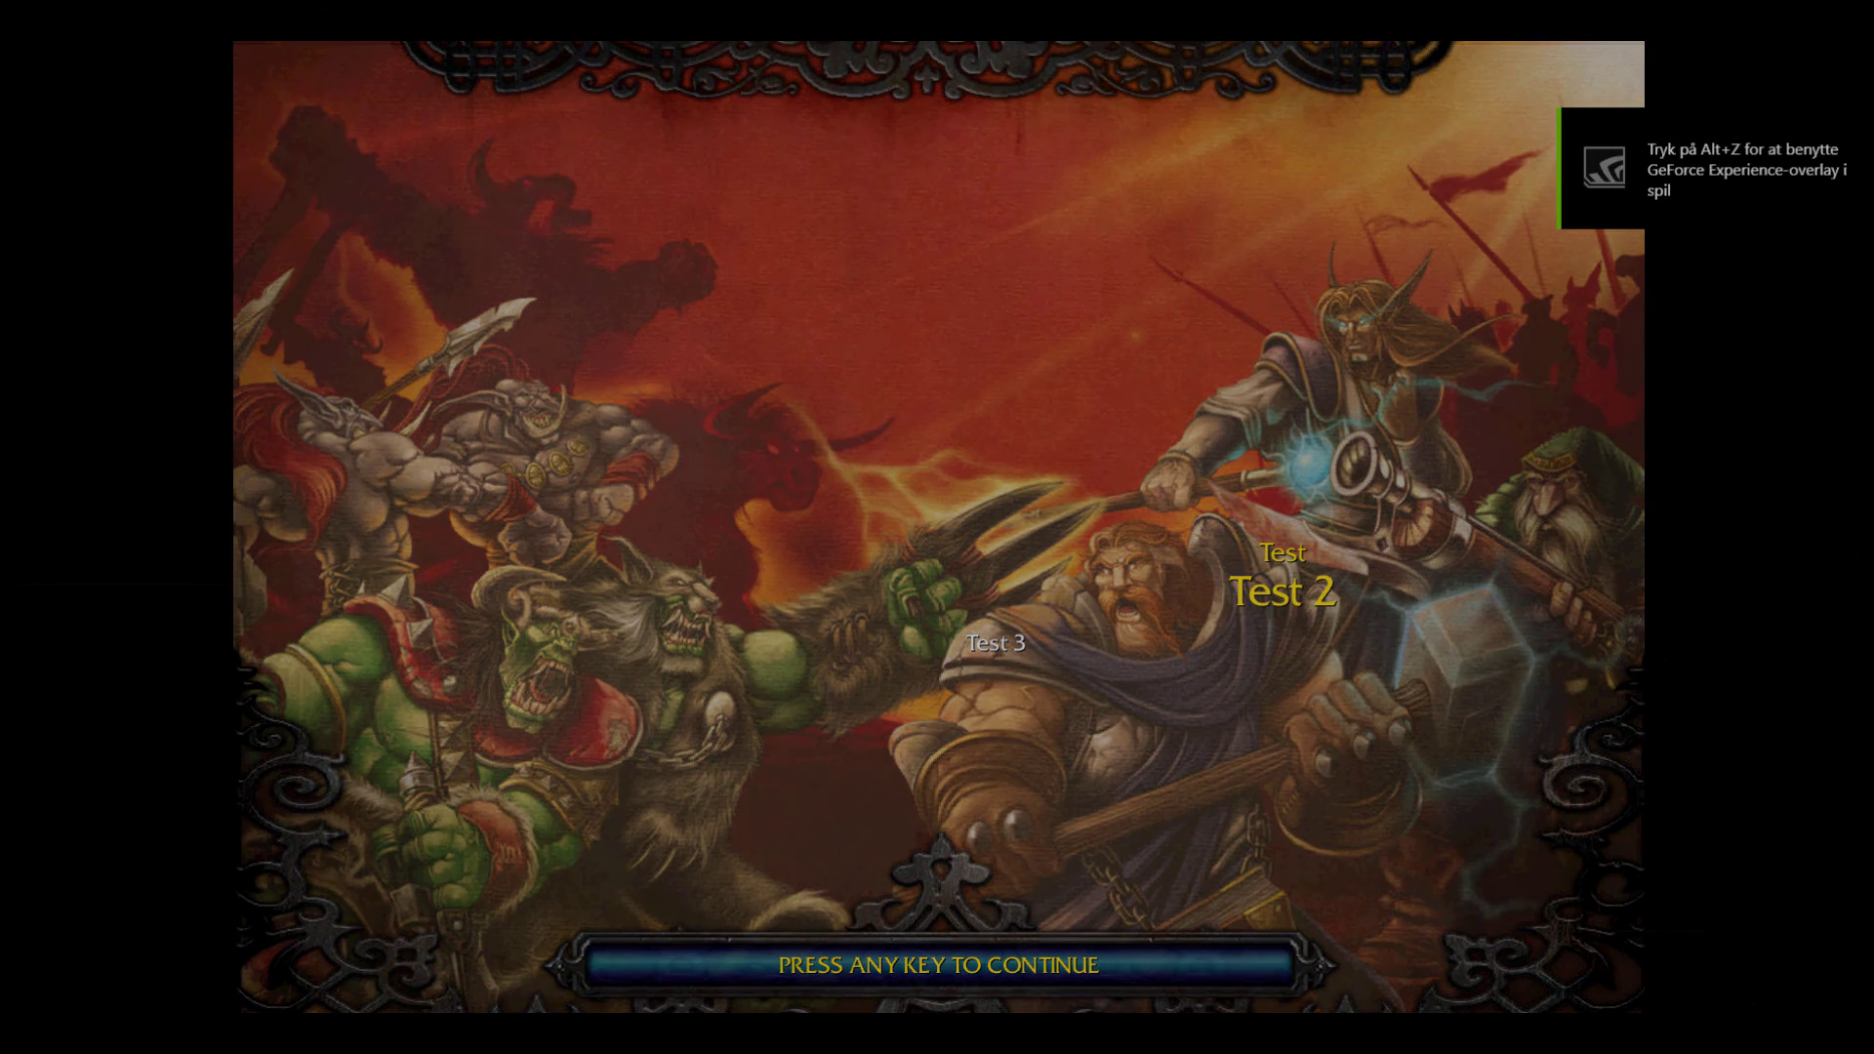